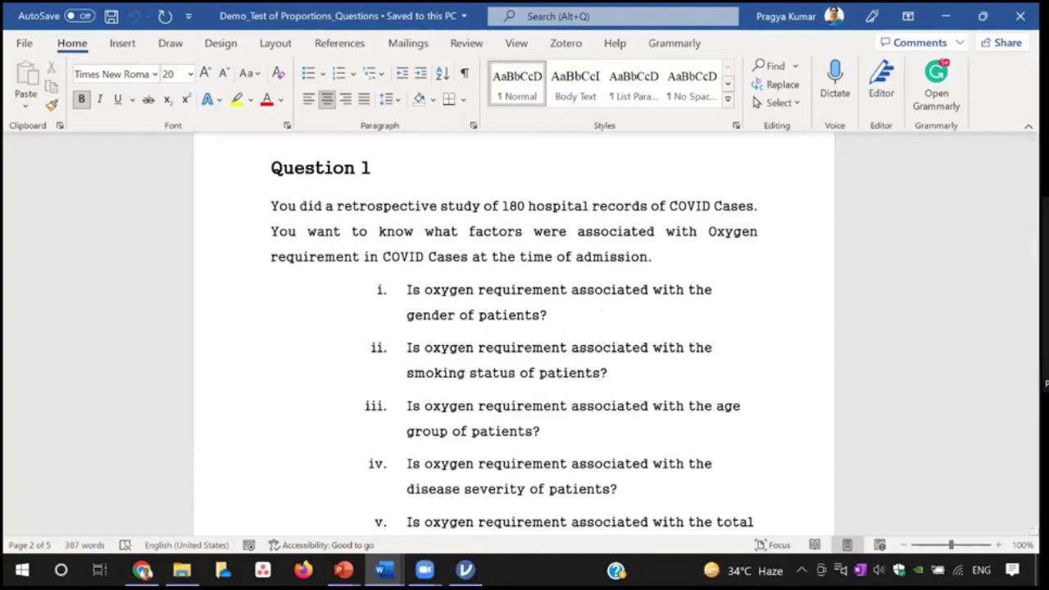
Switch to jamovi and start an independent-samples contingency table analysis with the χ² test of association.
mouse_move(466, 570)
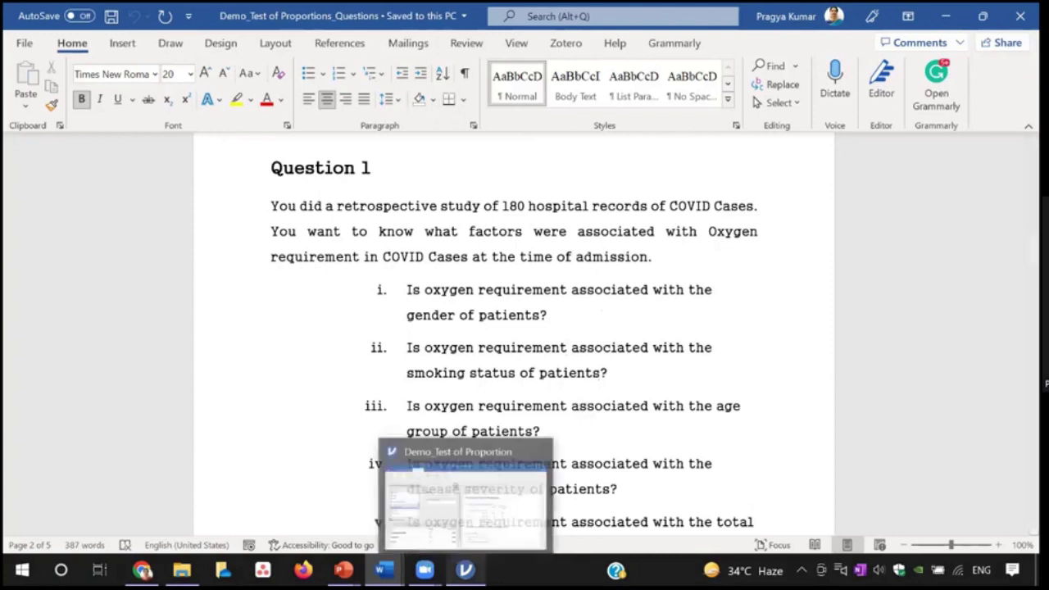
click(480, 510)
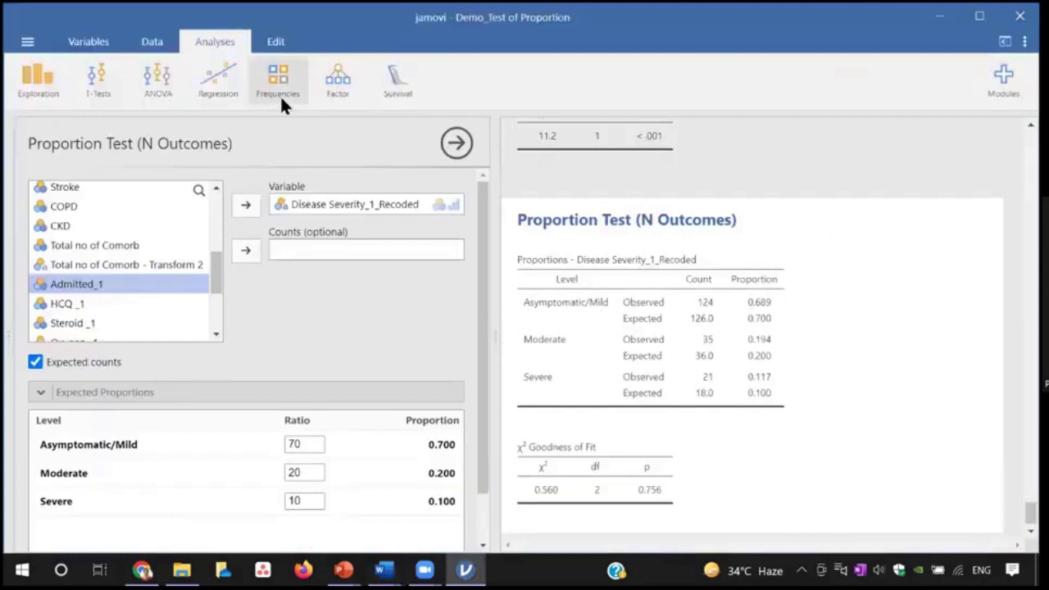
click(280, 94)
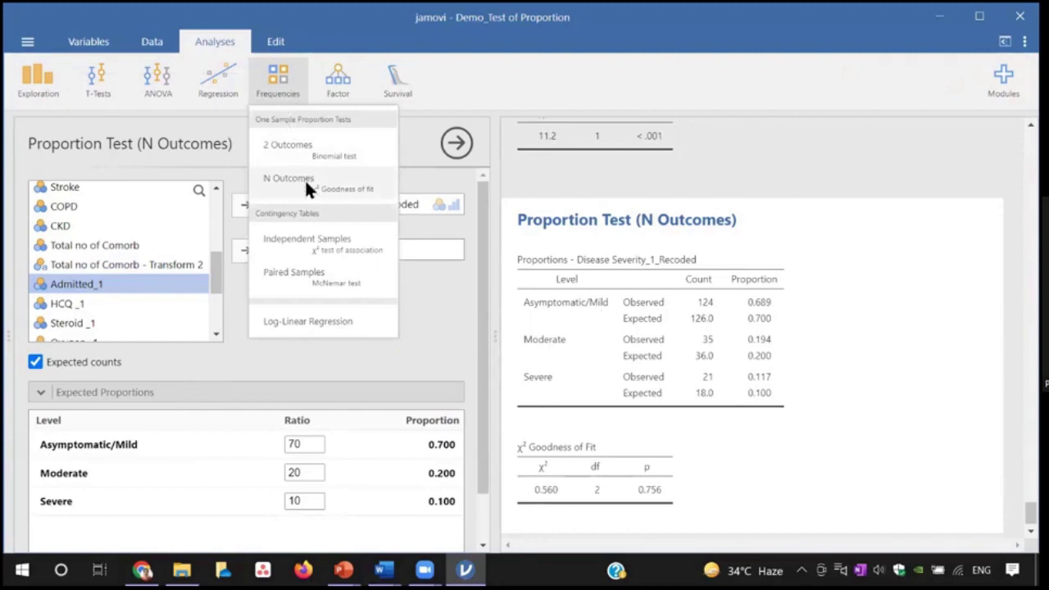
click(326, 252)
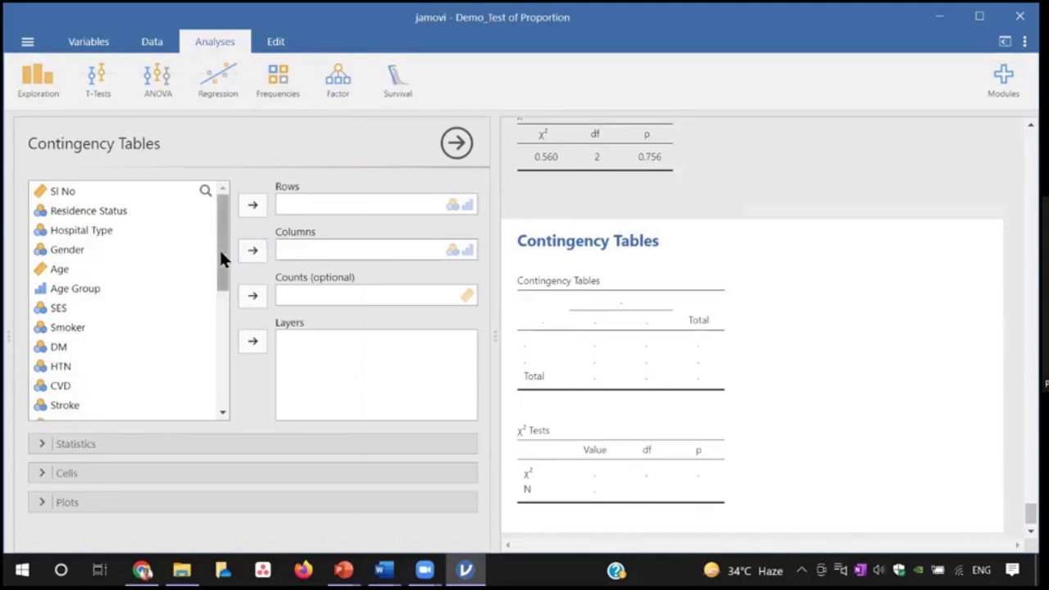
Assign Oxygen _1 to the columns and Gender to the rows of the contingency table.
drag(219, 247, 171, 346)
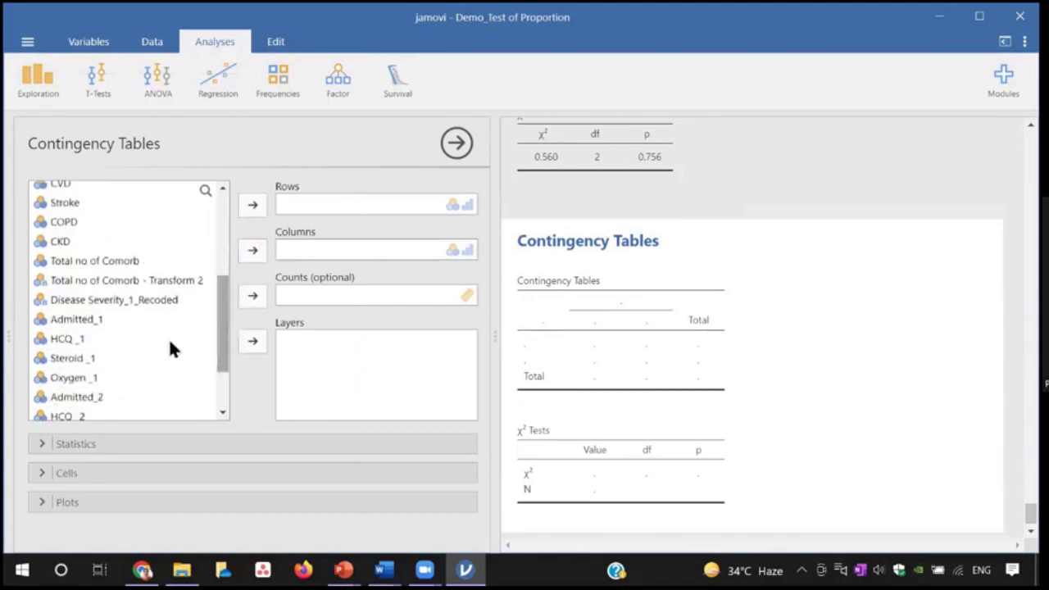
click(89, 378)
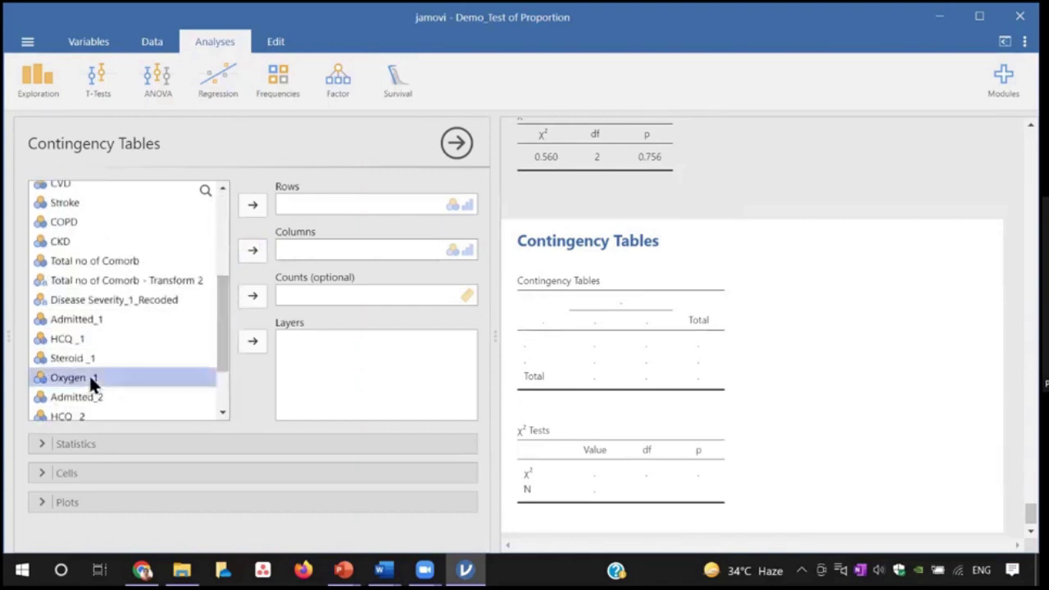
click(252, 249)
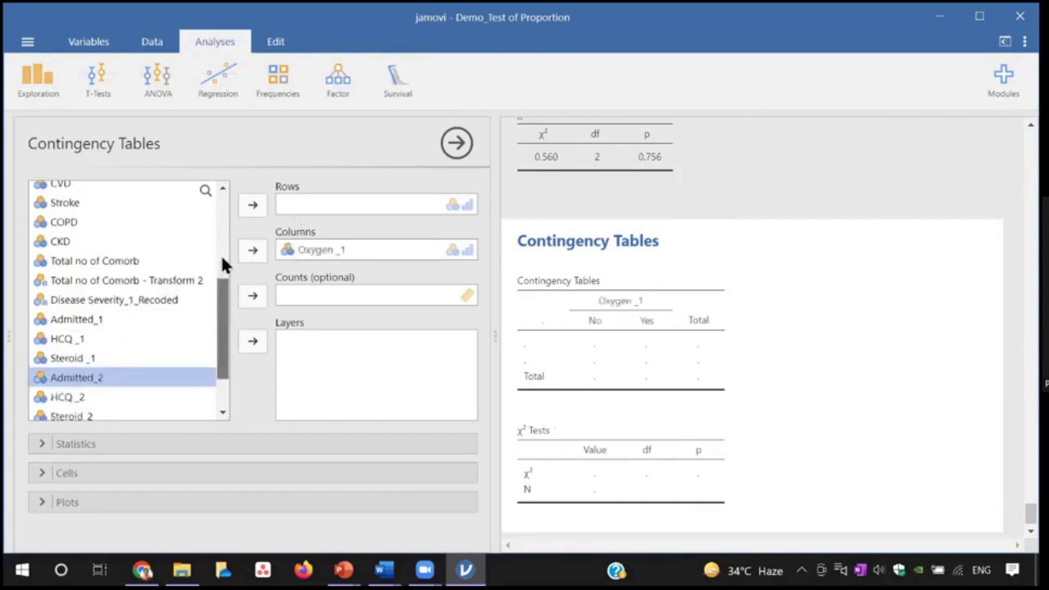
scroll(221, 259, up, 5)
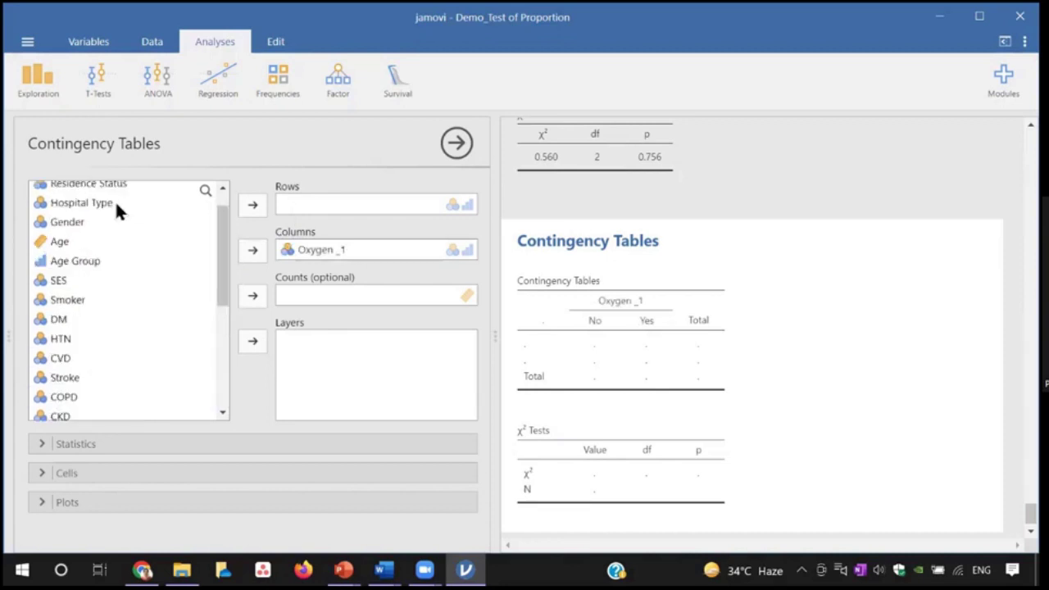
click(91, 218)
click(254, 205)
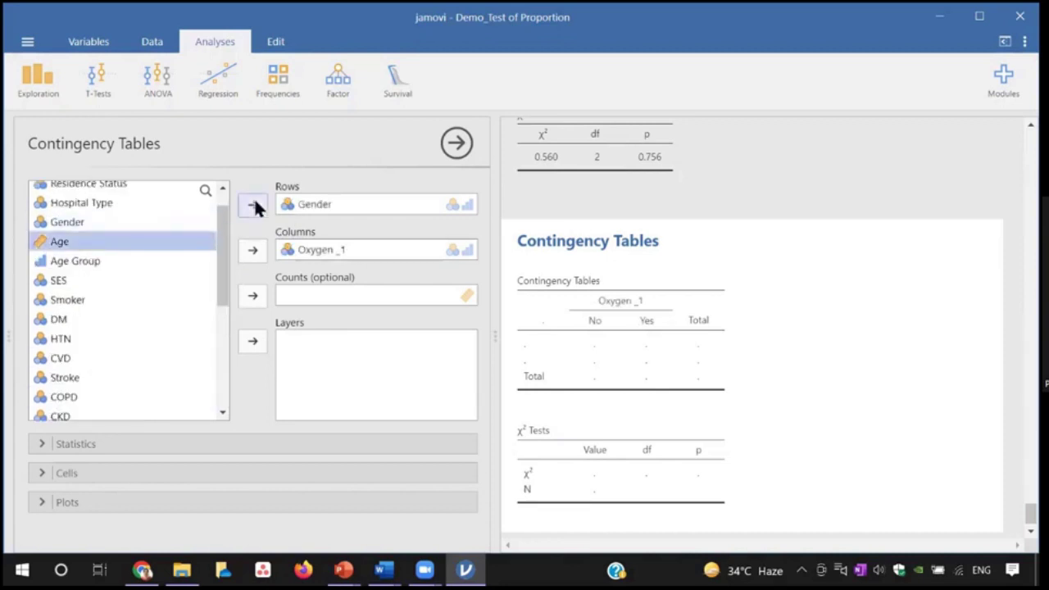
Look through the available statistics options, and show expected counts in the Gender by Oxygen _1 table.
click(126, 444)
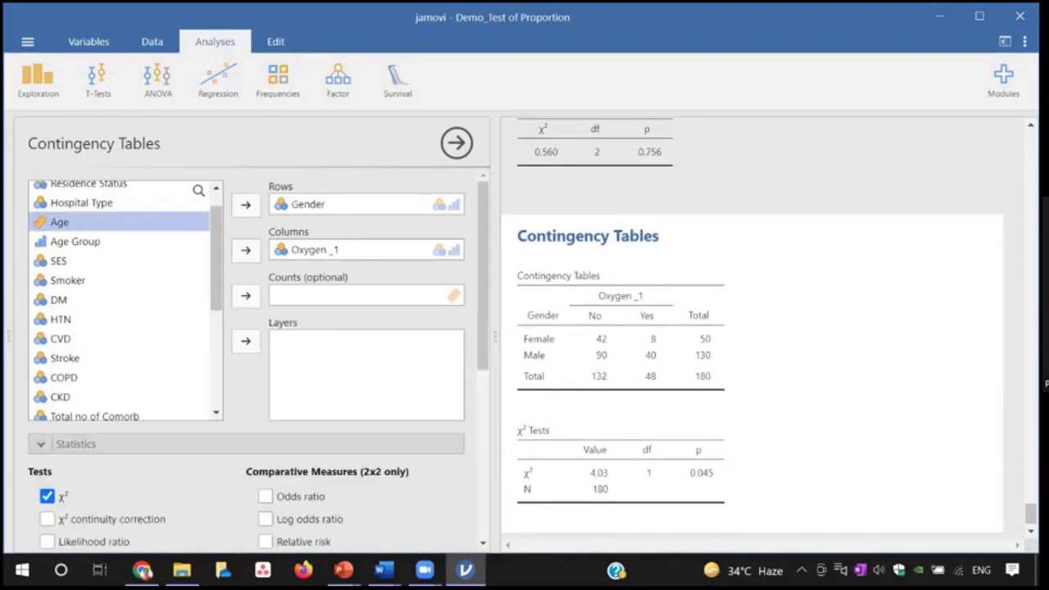
drag(1031, 513, 1031, 520)
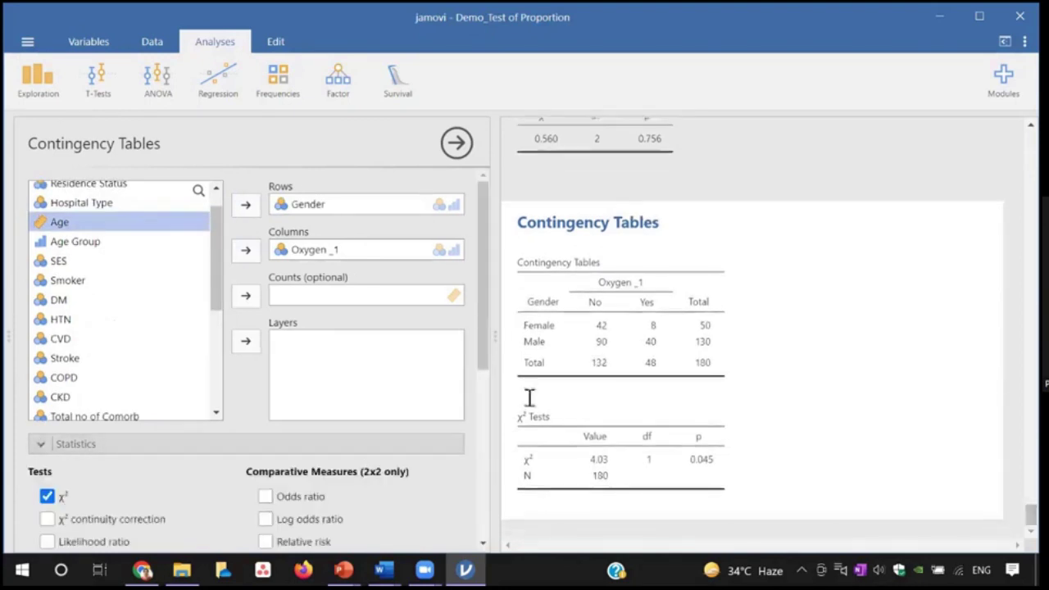
drag(479, 346, 484, 441)
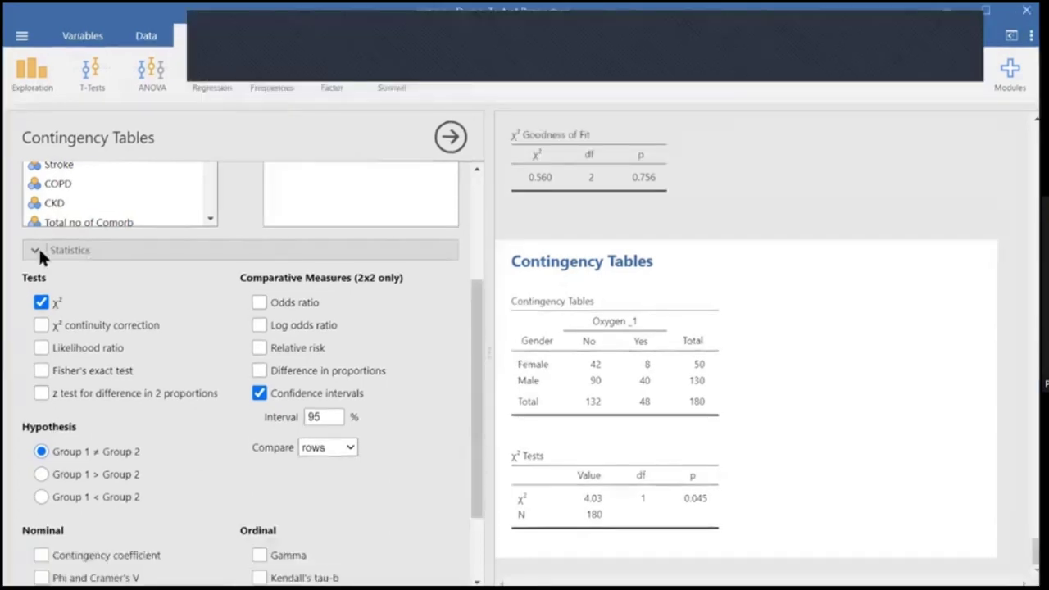
click(38, 250)
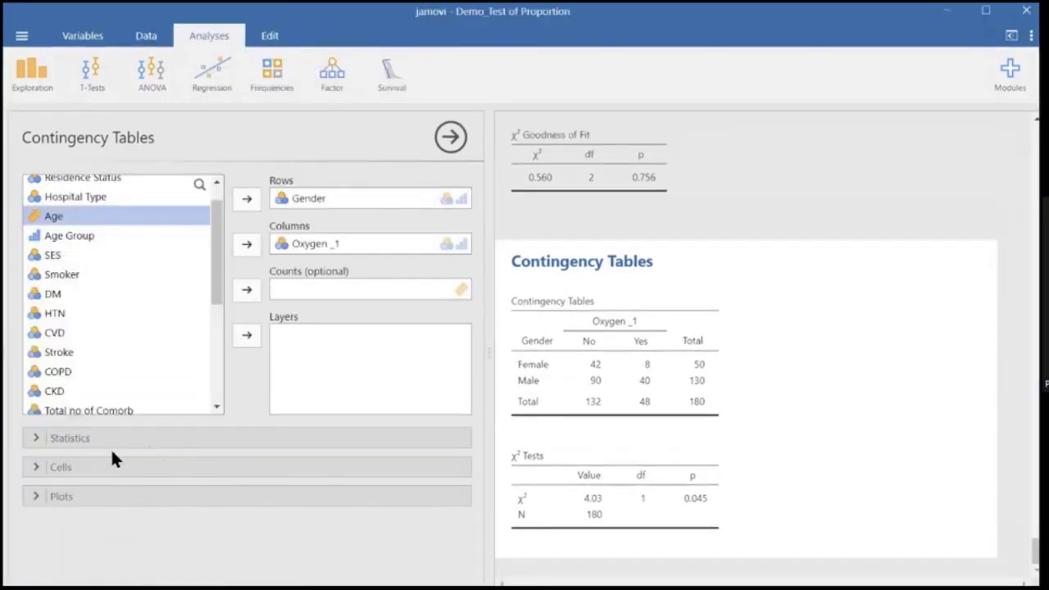
click(90, 466)
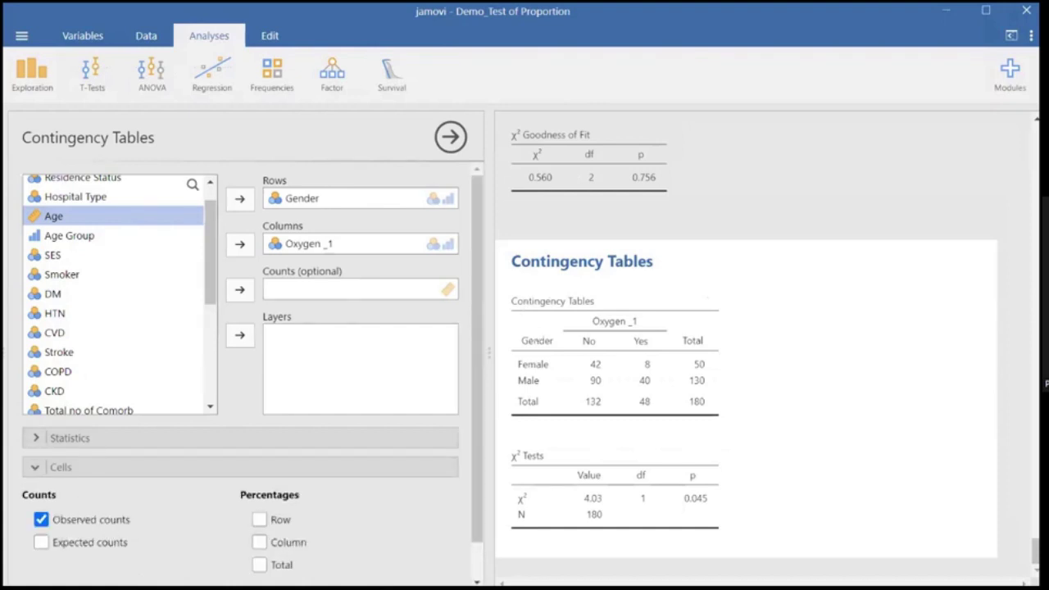
click(40, 541)
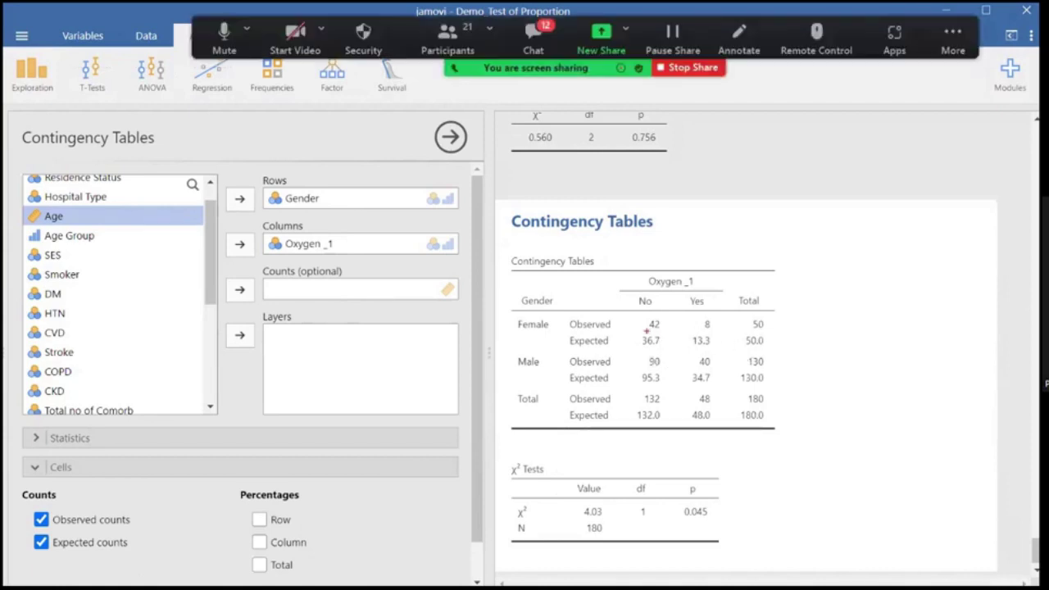
Mark the expected counts in the Female and Male rows with annotation boxes and clear the markings.
drag(640, 330, 716, 355)
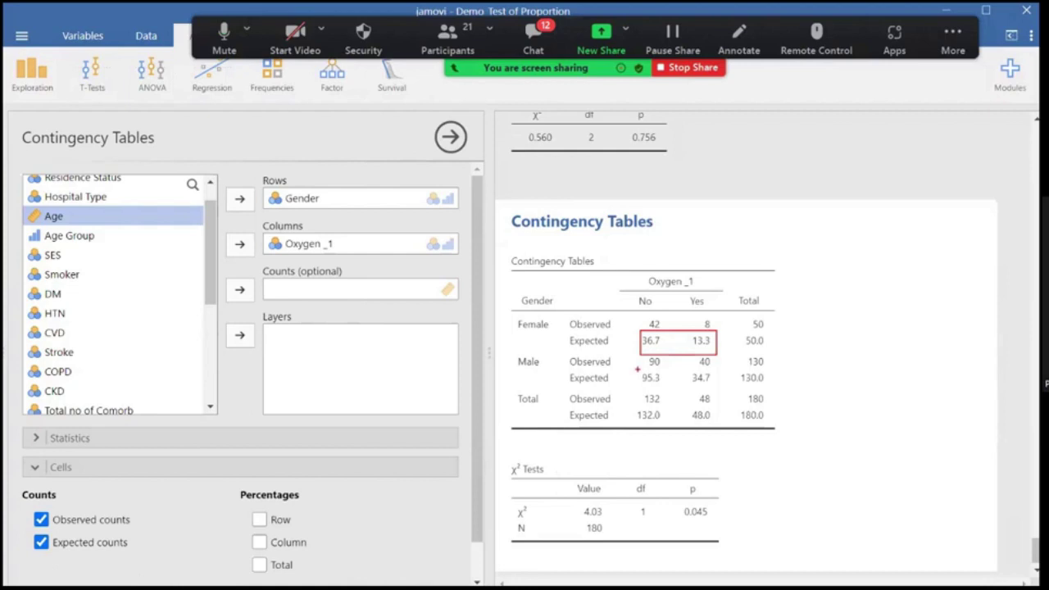
drag(636, 370, 721, 394)
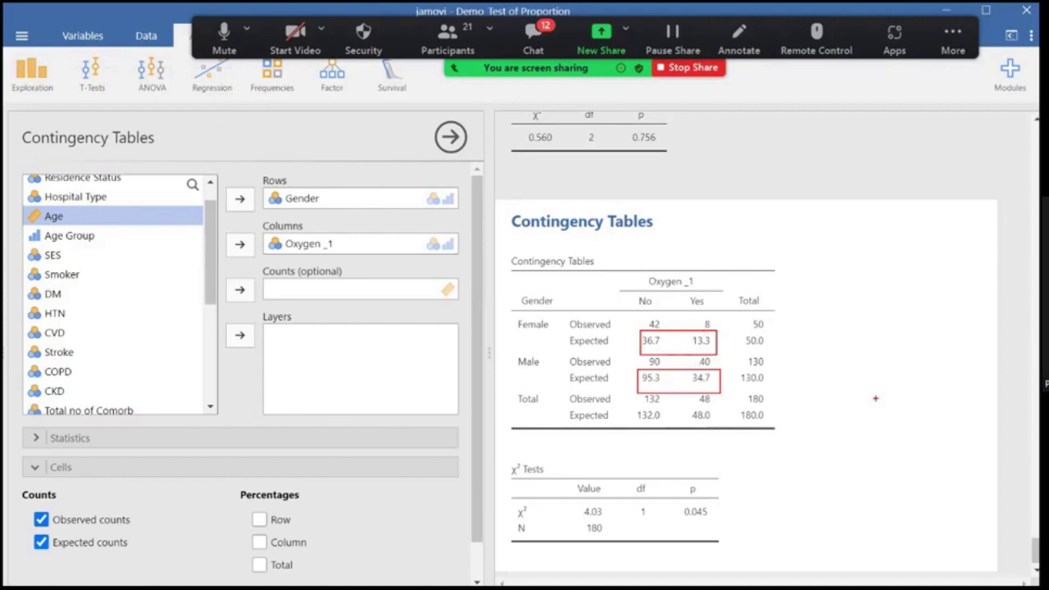
key(Escape)
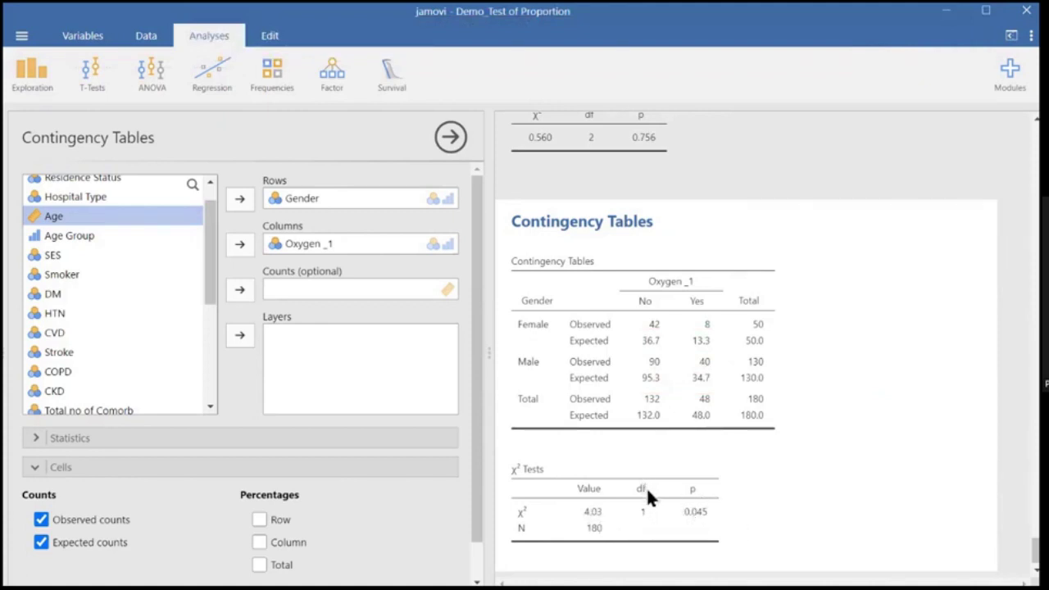
Show row percentages instead of expected counts, and temporarily box the female and male cells under oxygen Yes.
click(69, 466)
click(68, 465)
click(260, 519)
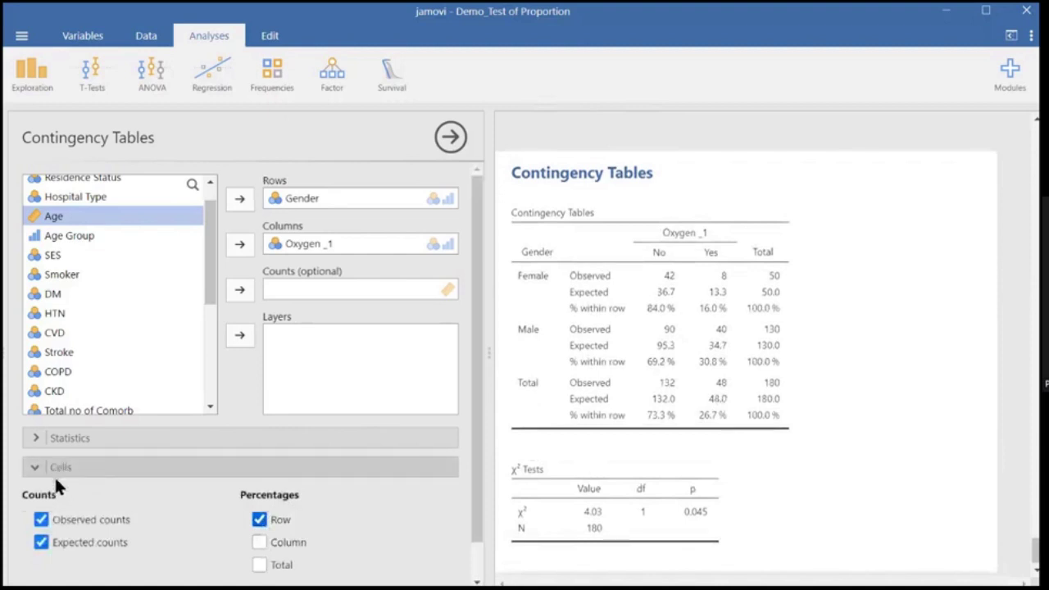
click(42, 542)
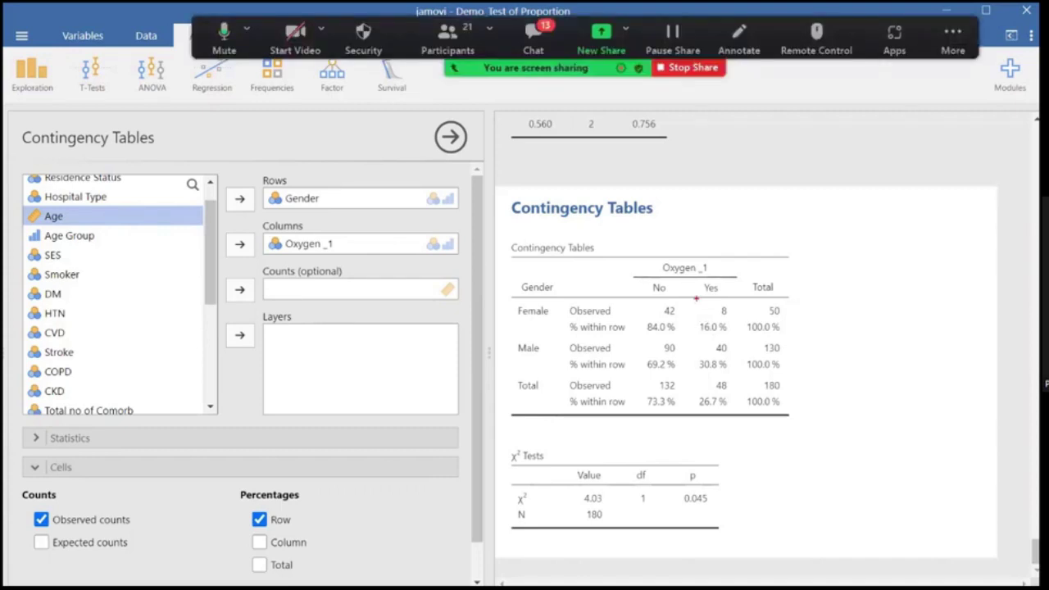
drag(695, 298, 733, 381)
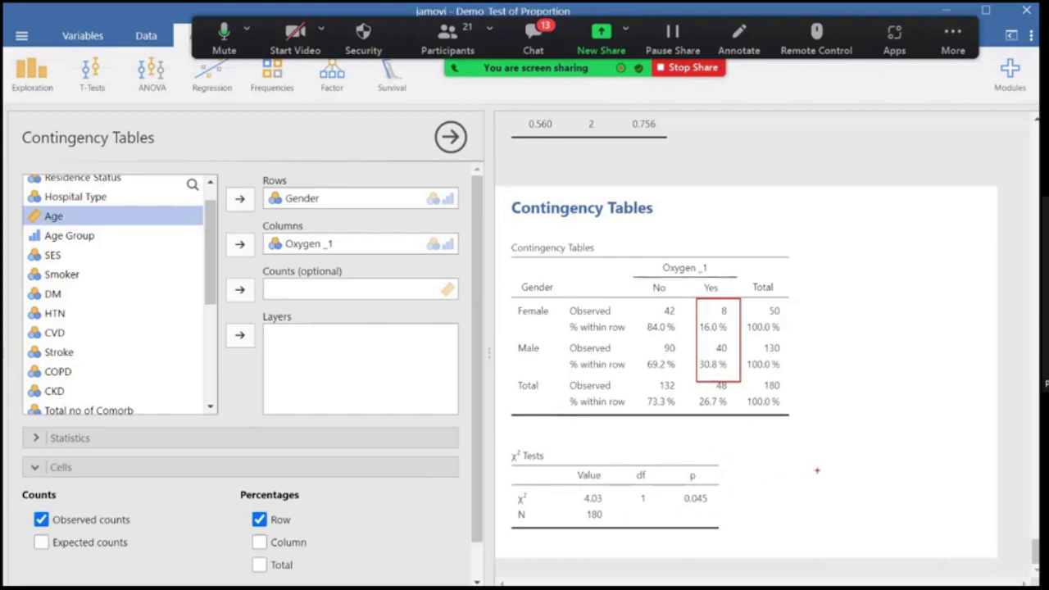
key(Escape)
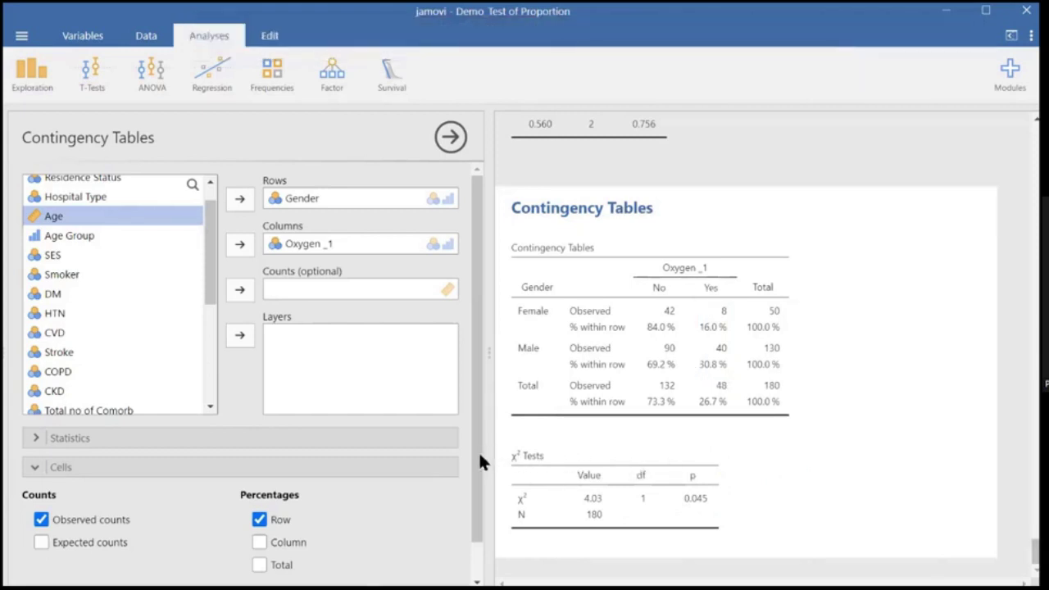
Add the Phi and Cramer's V nominal association measures to the Gender by Oxygen _1 analysis.
drag(480, 462, 480, 520)
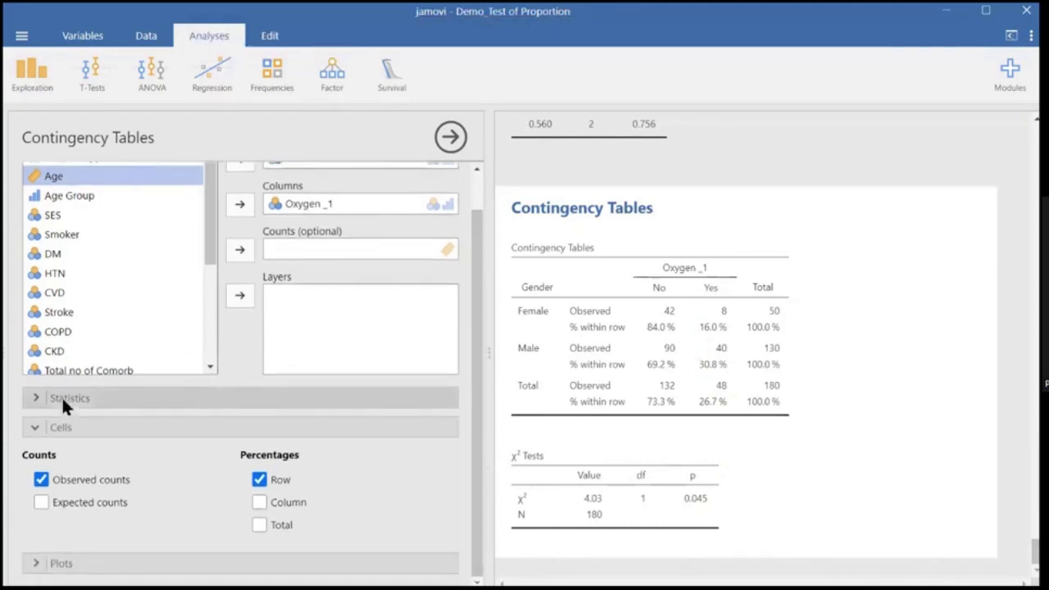
click(62, 402)
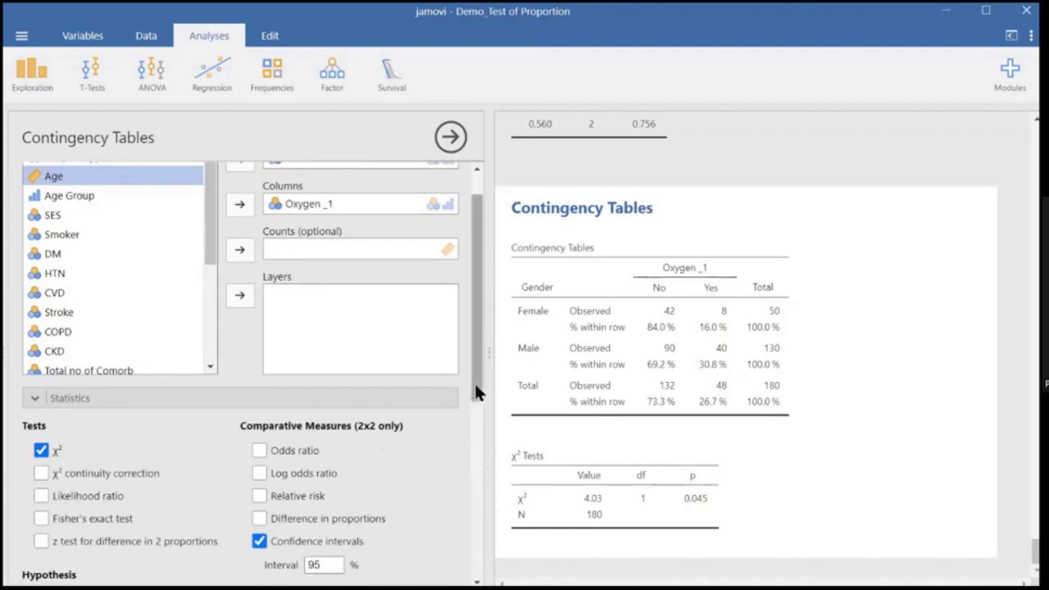
mouse_move(475, 392)
mouse_down()
mouse_move(480, 417)
mouse_move(484, 398)
mouse_up()
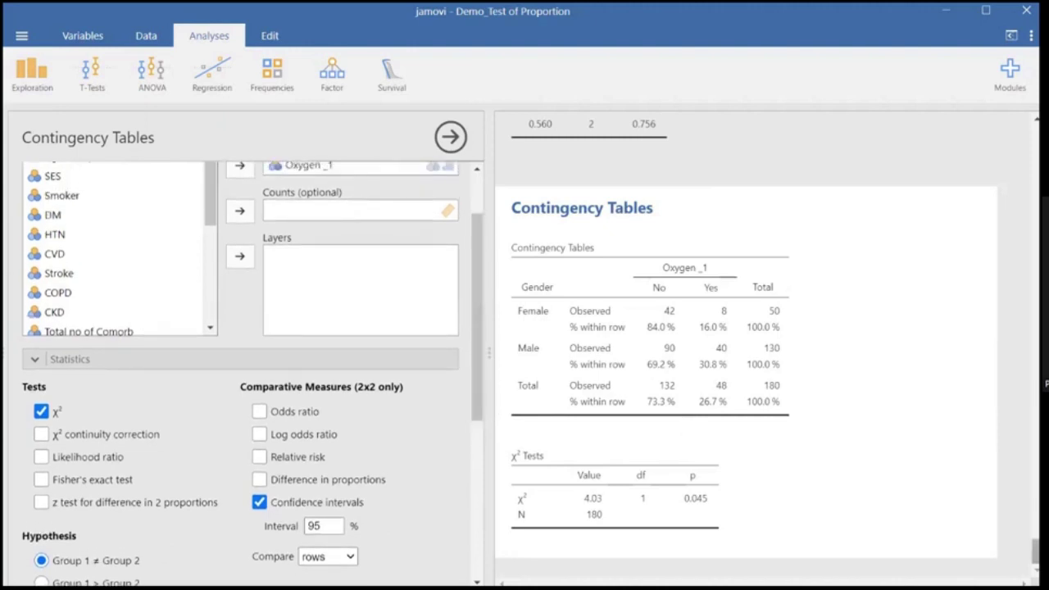
scroll(745, 344, up, 3)
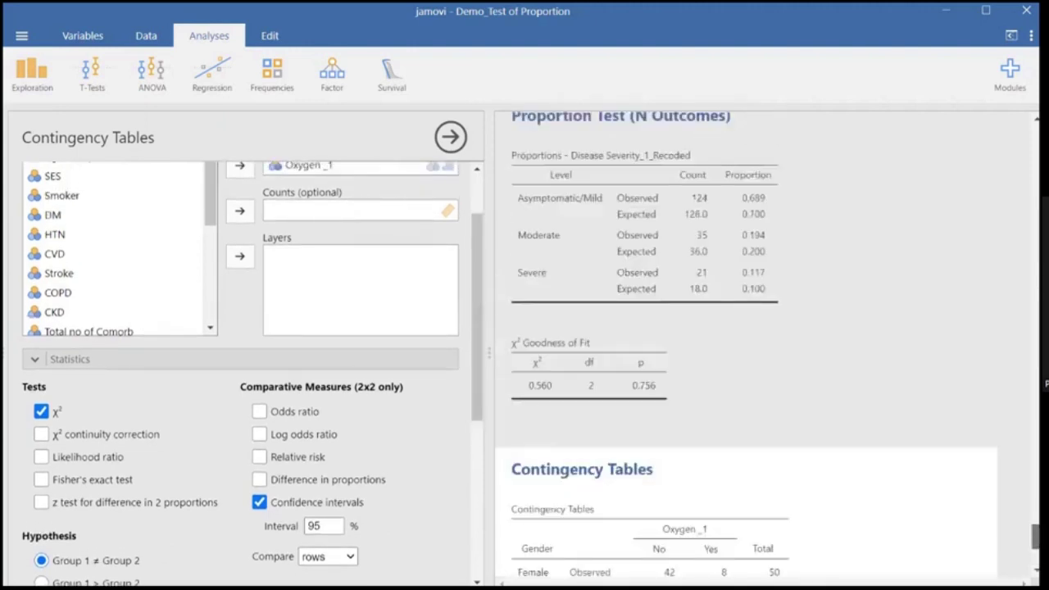
drag(1035, 537, 1036, 552)
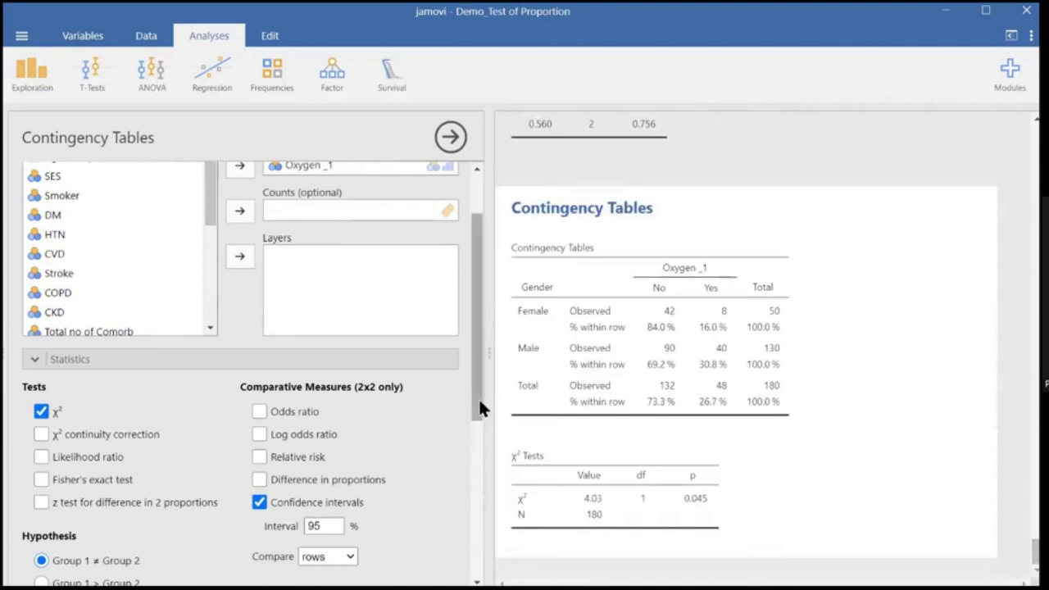
drag(480, 403, 480, 491)
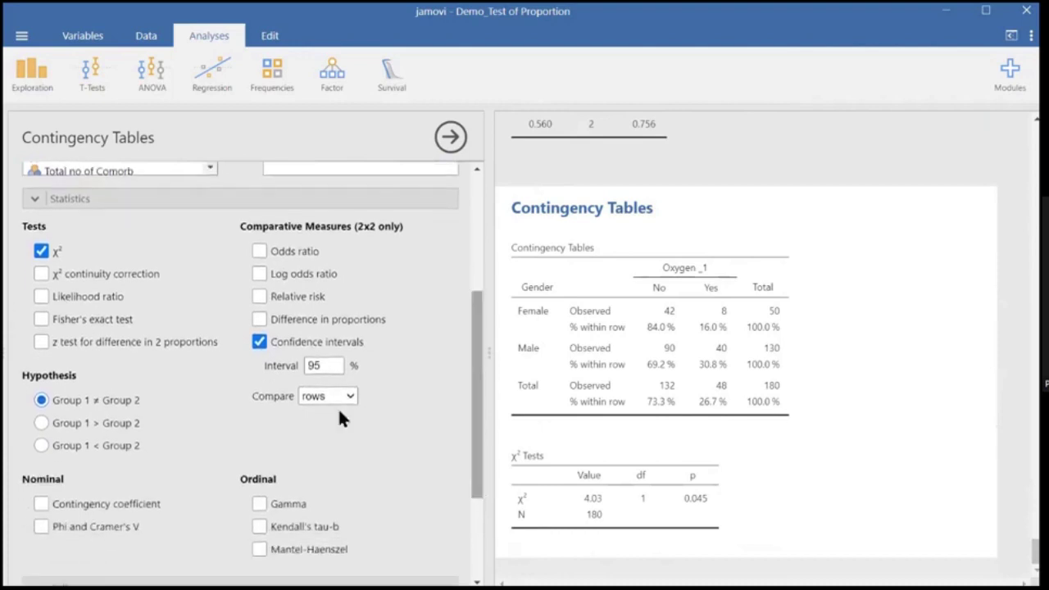
click(68, 525)
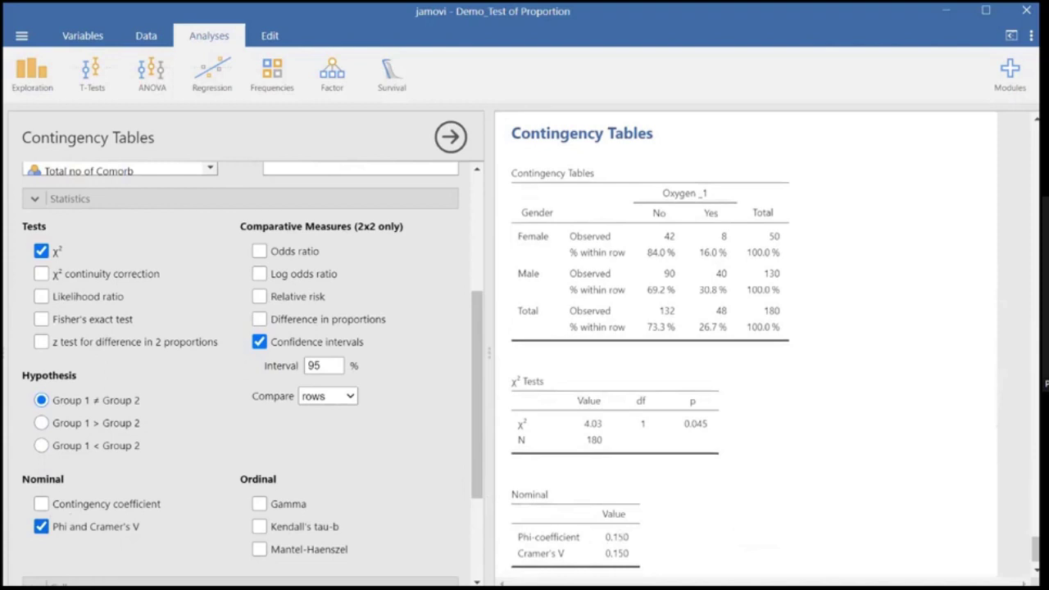
drag(1036, 549, 1036, 554)
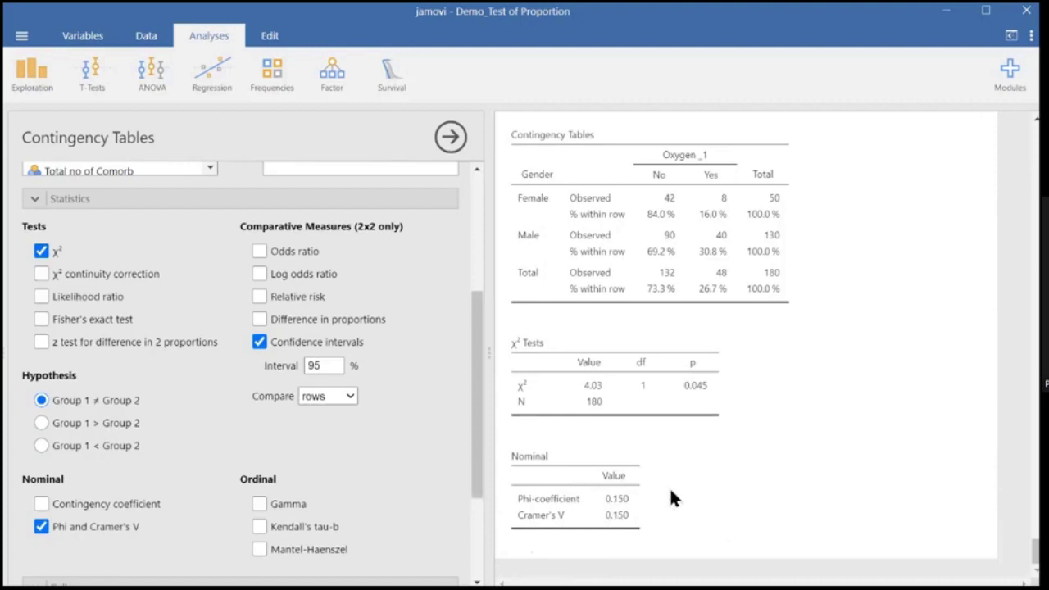
key(alt+Tab)
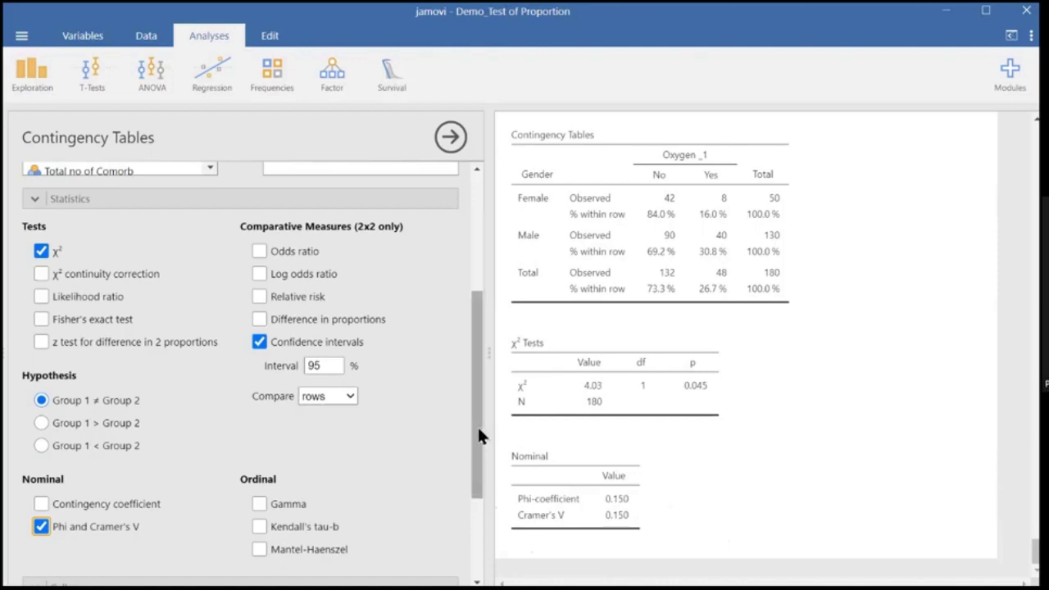
Replace Gender with Smoker as the row variable of the contingency table.
drag(478, 433, 477, 316)
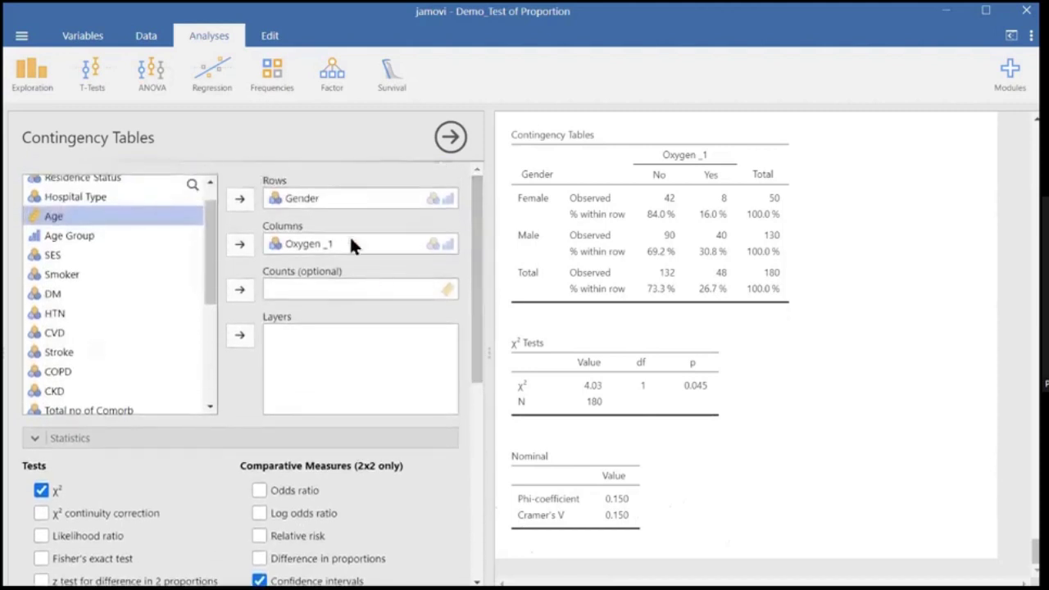
click(307, 197)
click(240, 200)
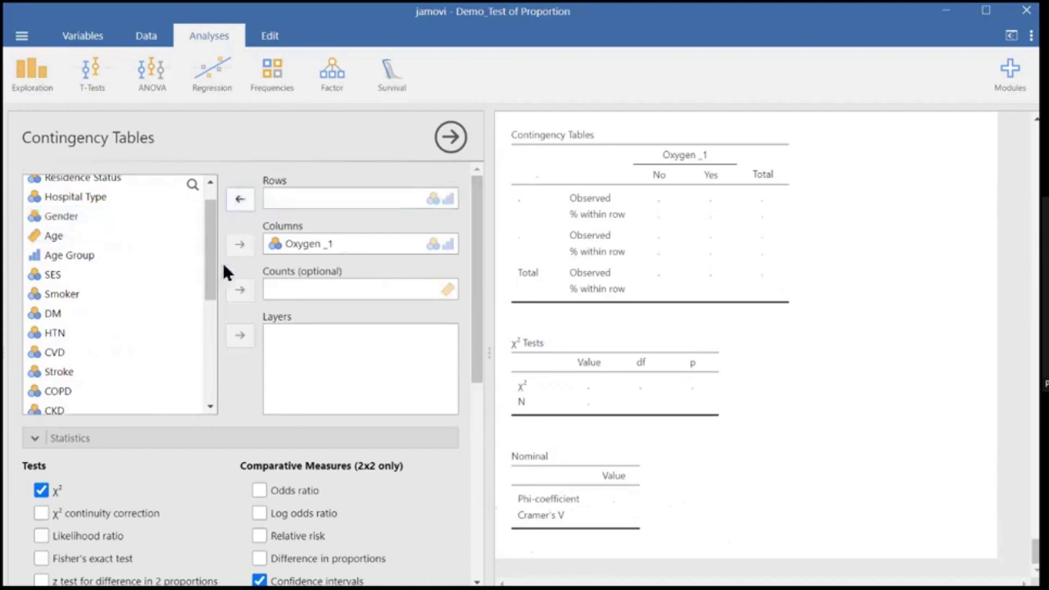
click(78, 292)
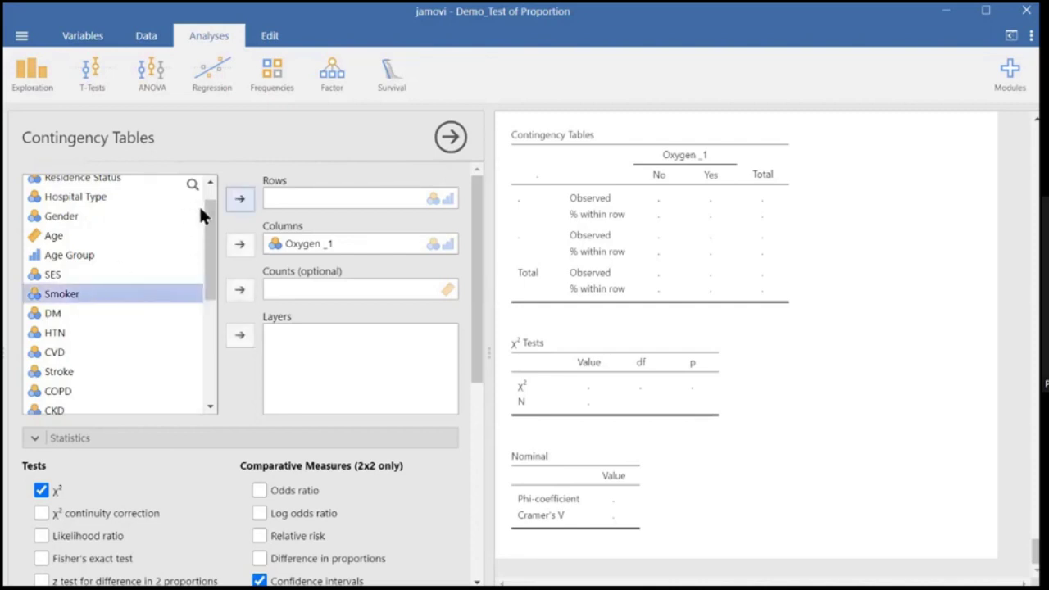
click(239, 198)
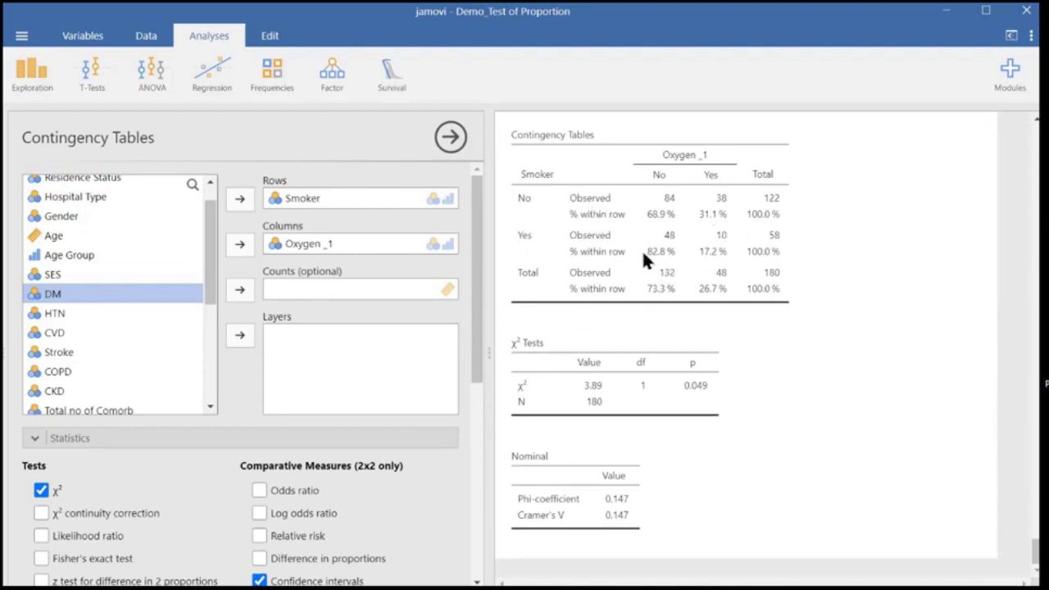
Temporarily show the expected counts in the Smoker by Oxygen _1 table to check them, and hide them again.
click(99, 439)
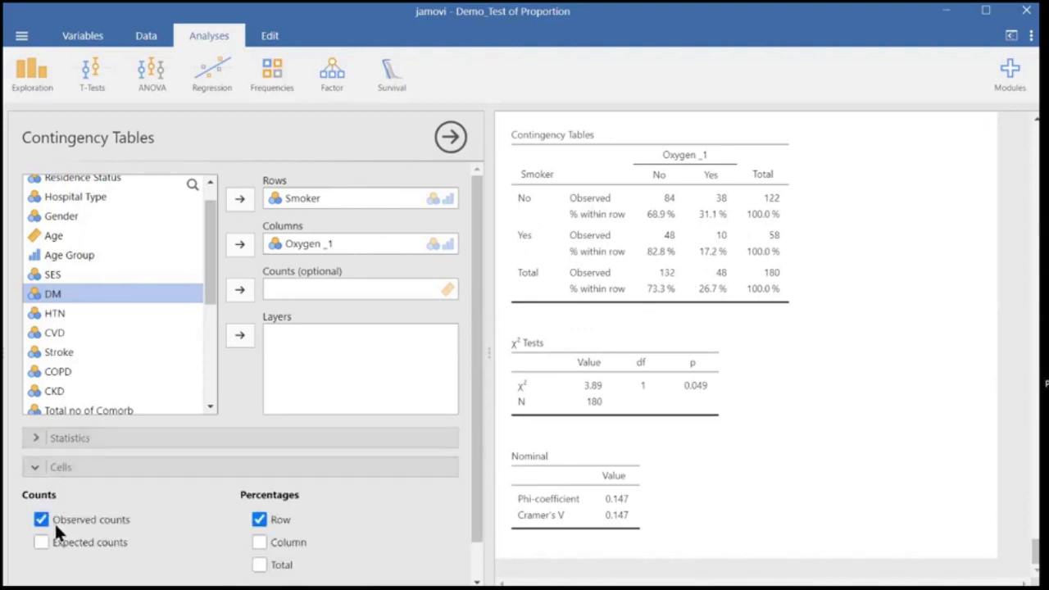
click(41, 542)
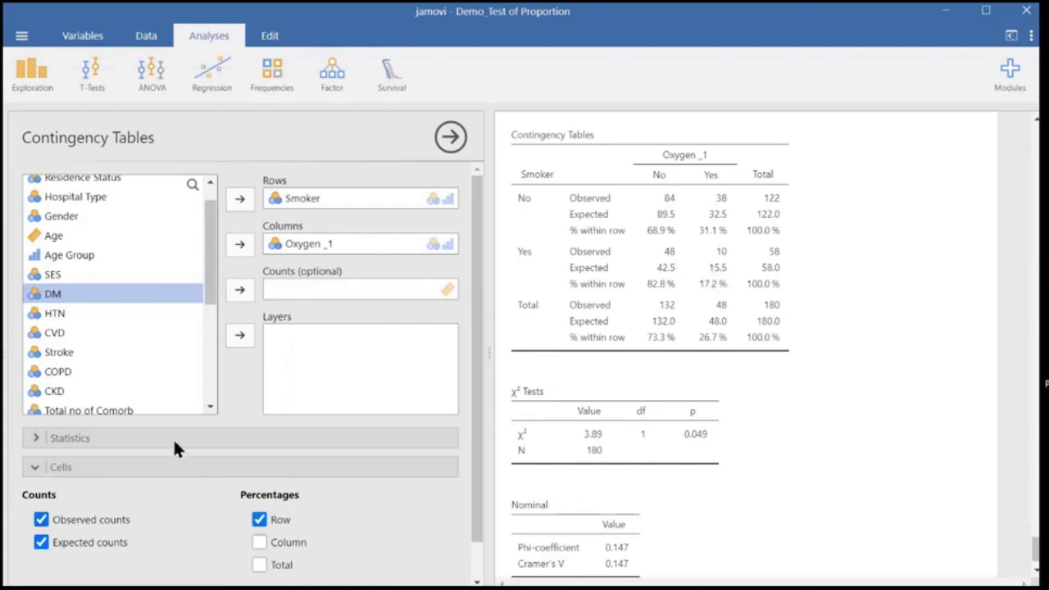
click(41, 543)
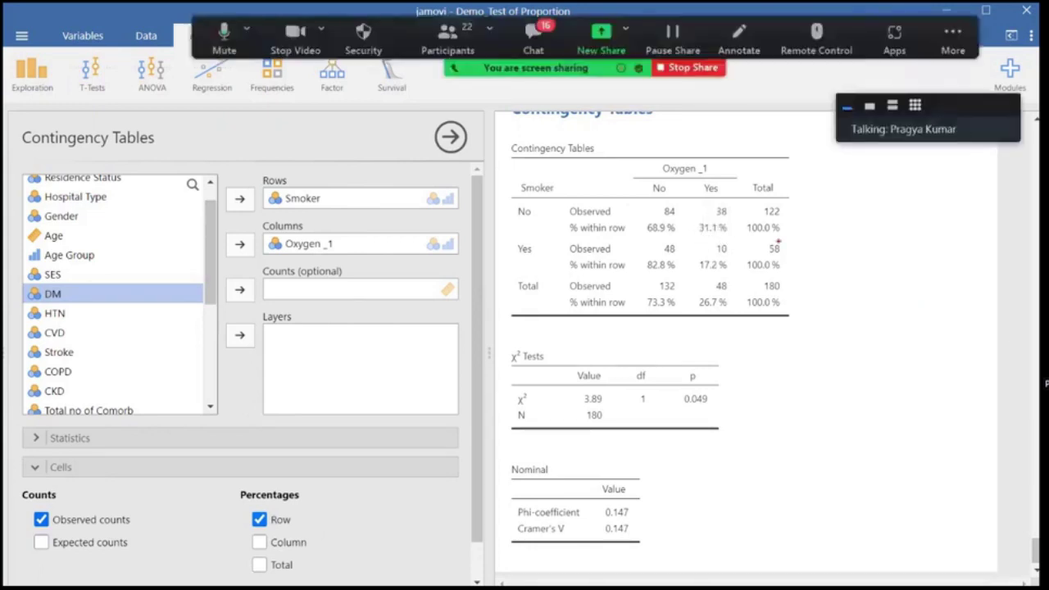
Mark the oxygen Yes column of the Smoker table with an annotation box and clear the marking.
drag(701, 199, 738, 301)
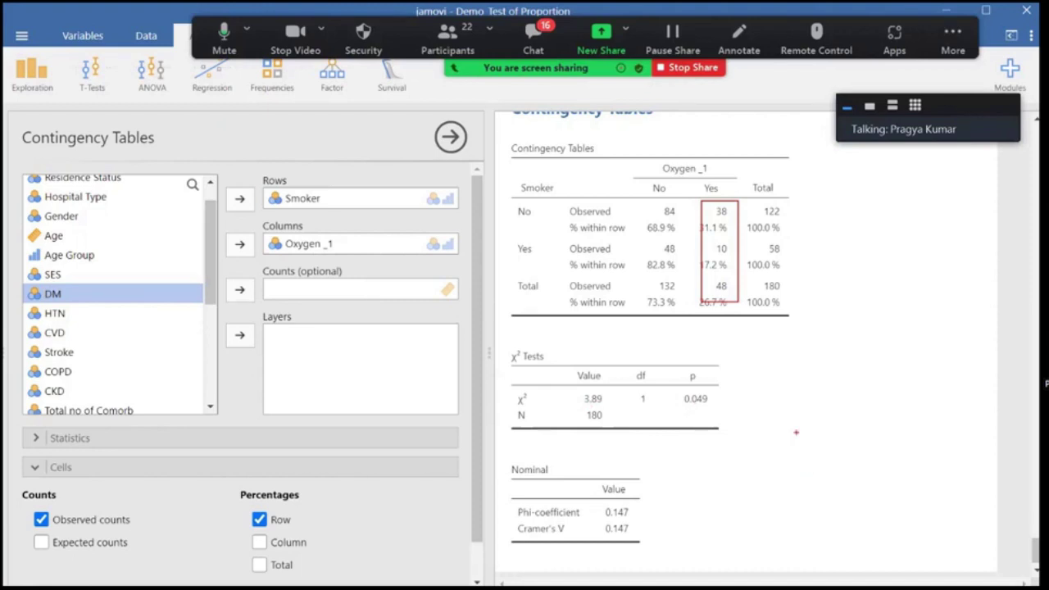
click(688, 68)
right_click(722, 371)
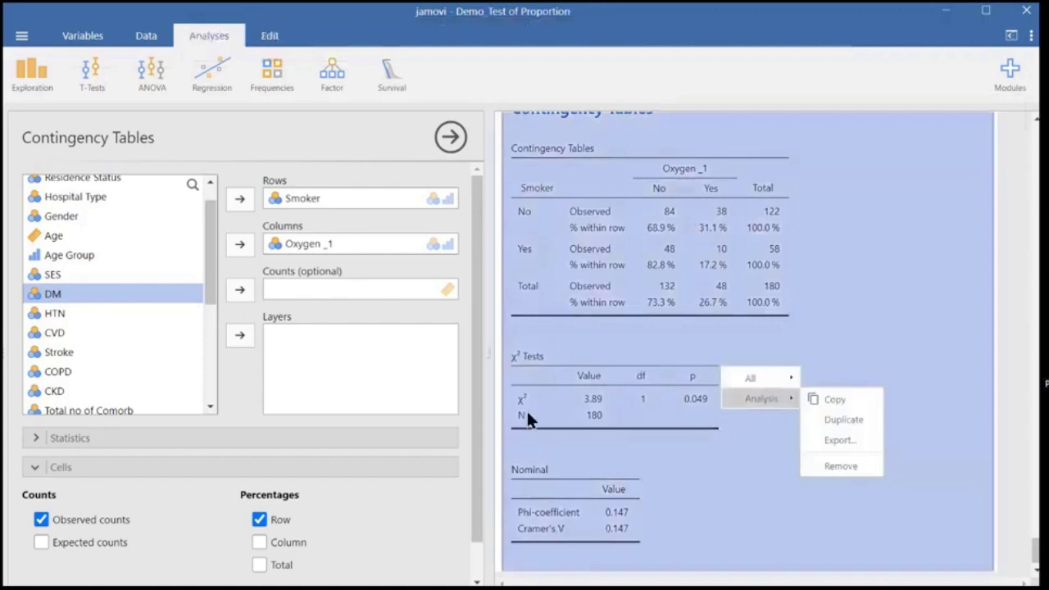
click(419, 529)
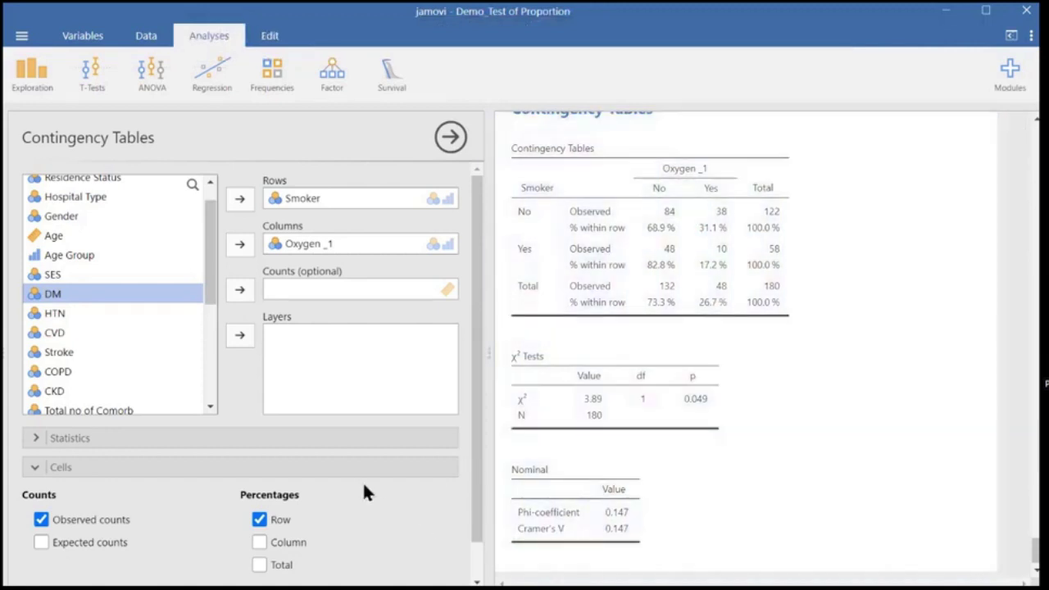
Replace Smoker with Age Group as the row variable of the contingency table.
click(244, 196)
click(242, 199)
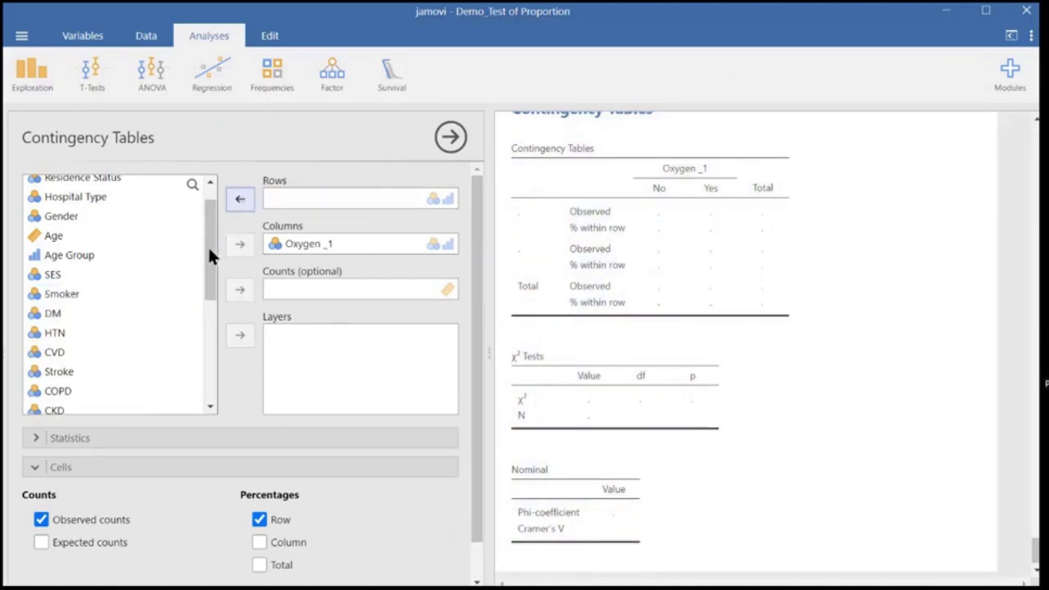
drag(209, 291, 205, 369)
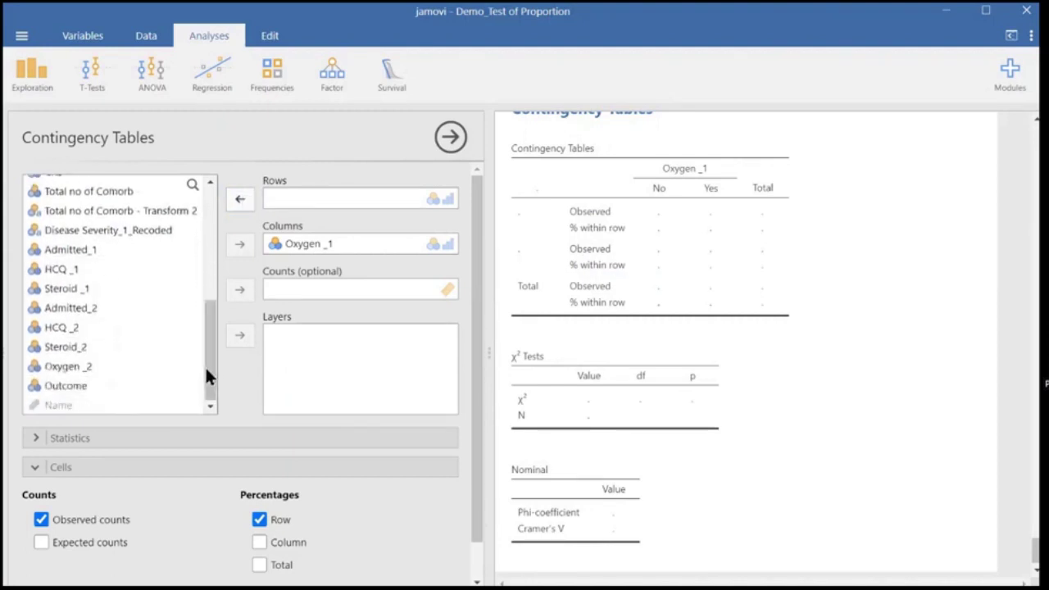
scroll(212, 337, up, 5)
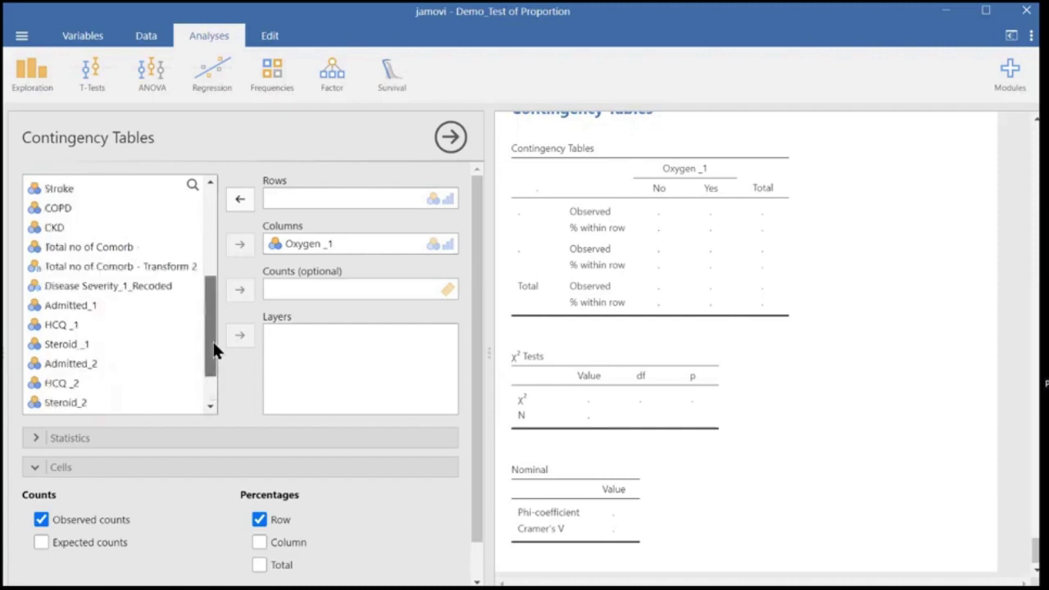
scroll(218, 310, up, 3)
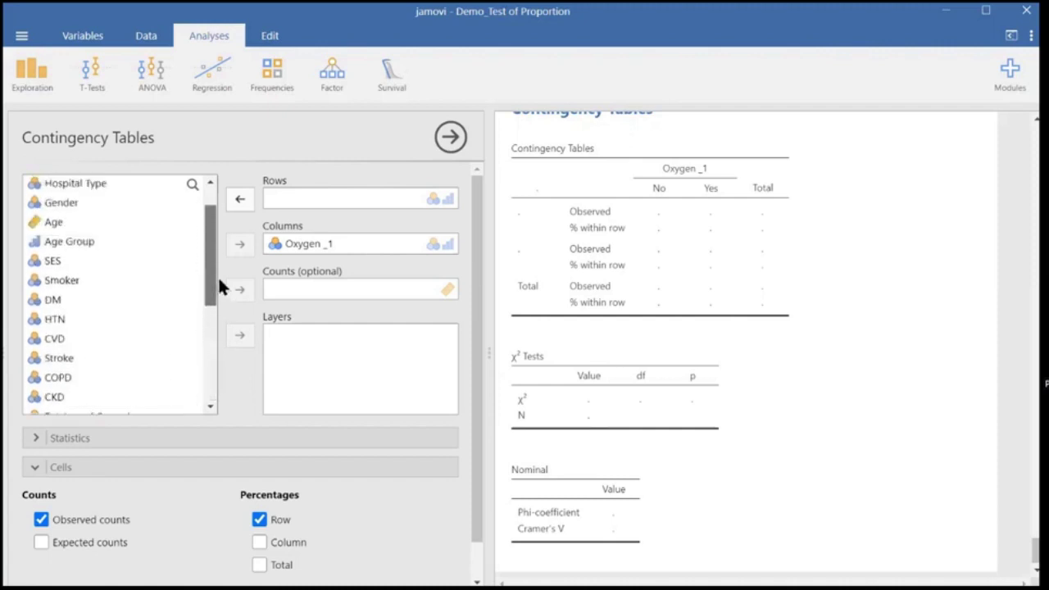
scroll(218, 279, up, 1)
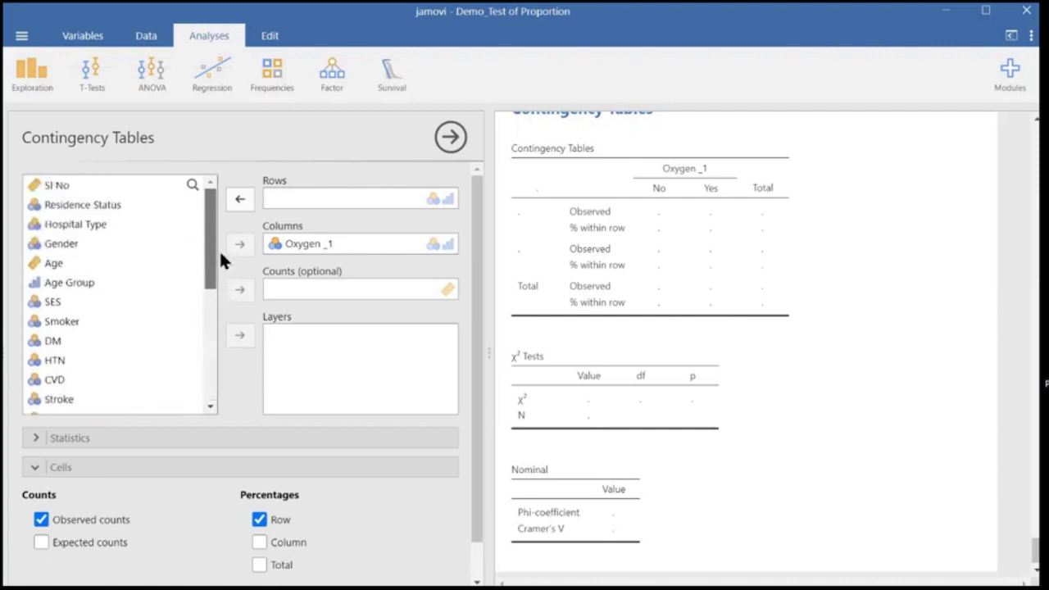
click(65, 284)
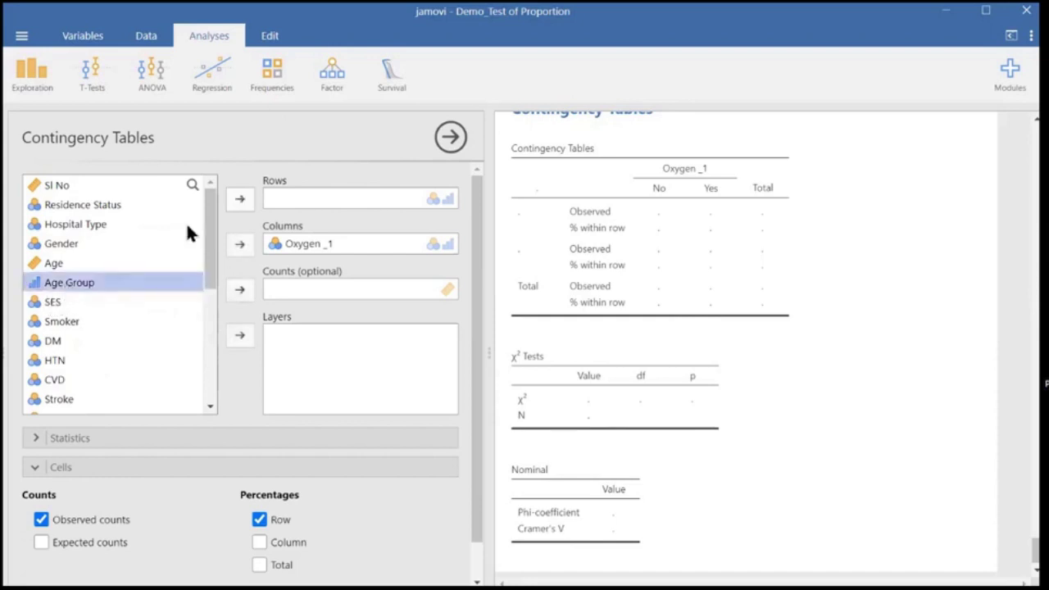
click(241, 199)
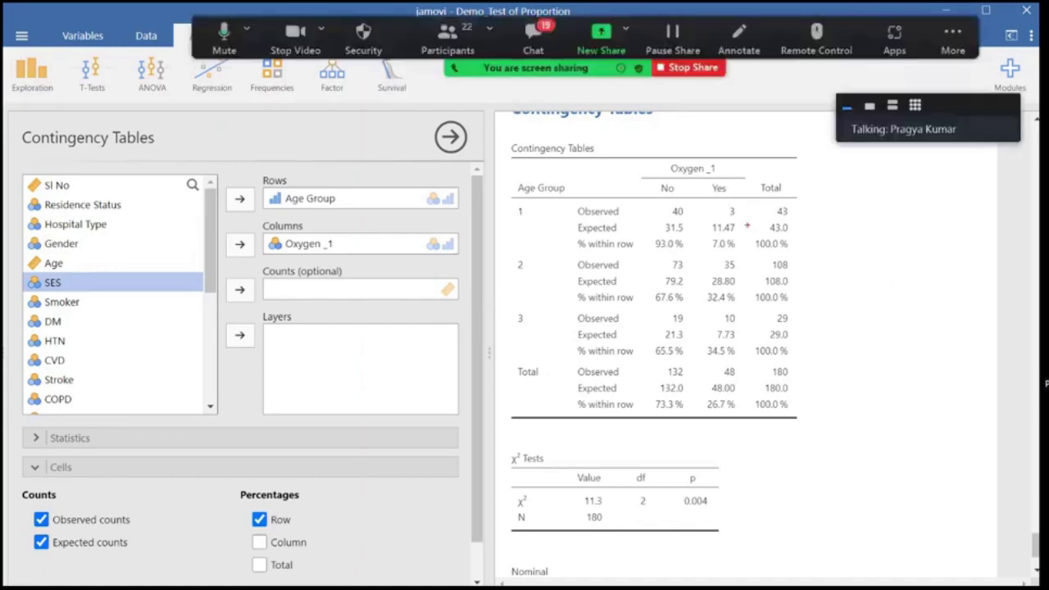
Box the oxygen Yes cells of age groups 1 and 3 with annotations, and examine the χ² and Nominal results.
drag(709, 200, 743, 246)
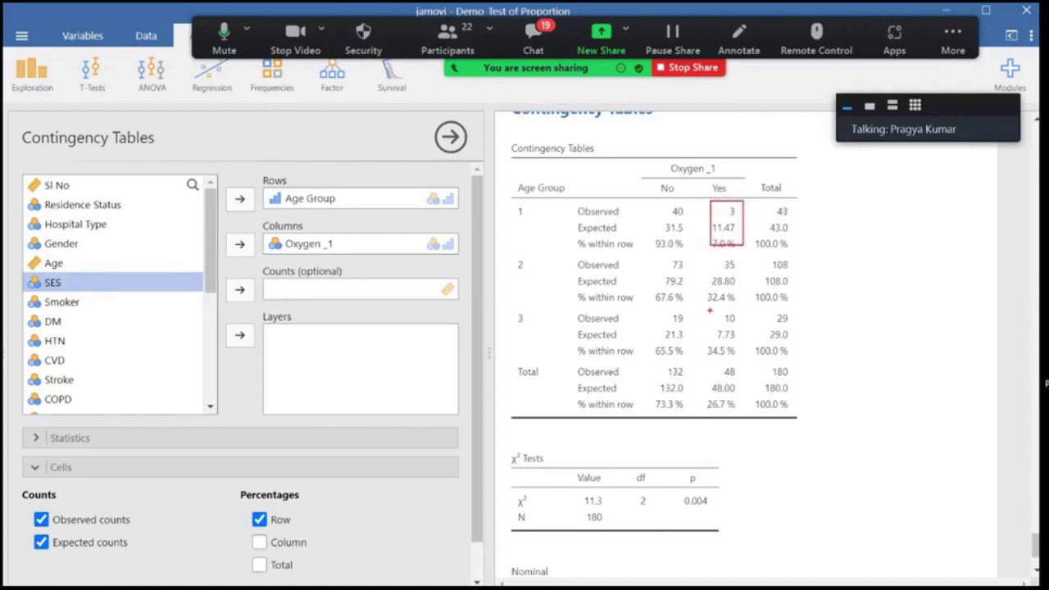
drag(710, 310, 743, 348)
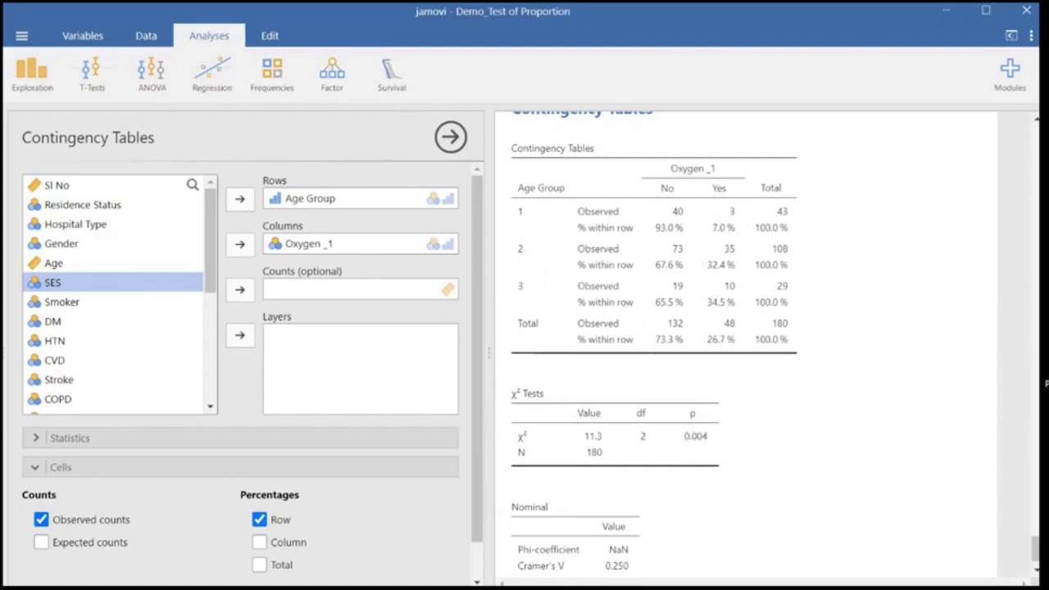
scroll(1034, 547, down, 1)
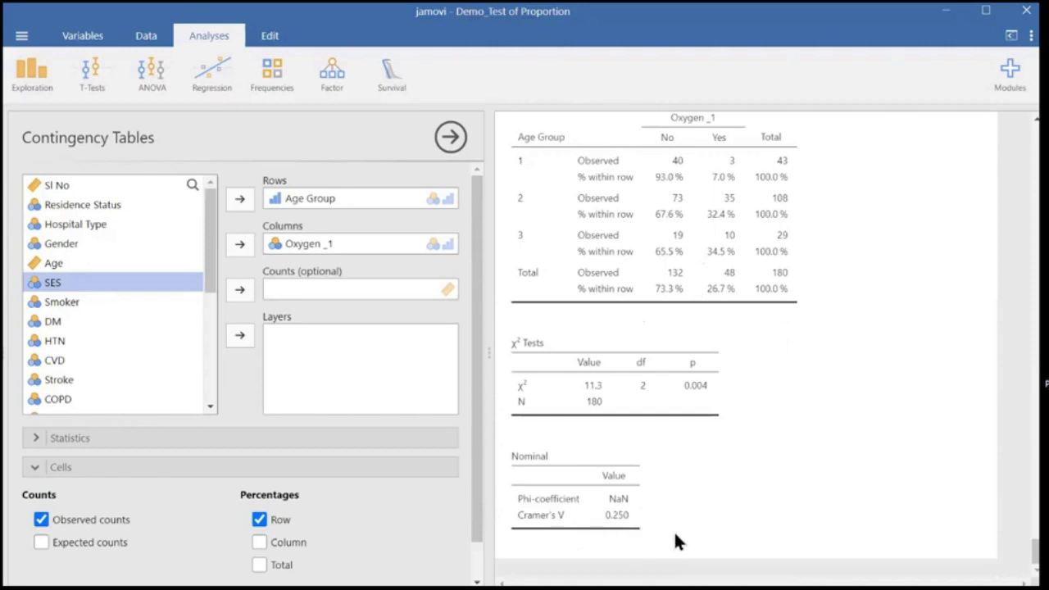
Close the Contingency Tables options and switch to the Word document Question_Table_Intepretation_Chi Square_Jamovi_New.
key(Tab)
key(alt+Tab)
click(450, 137)
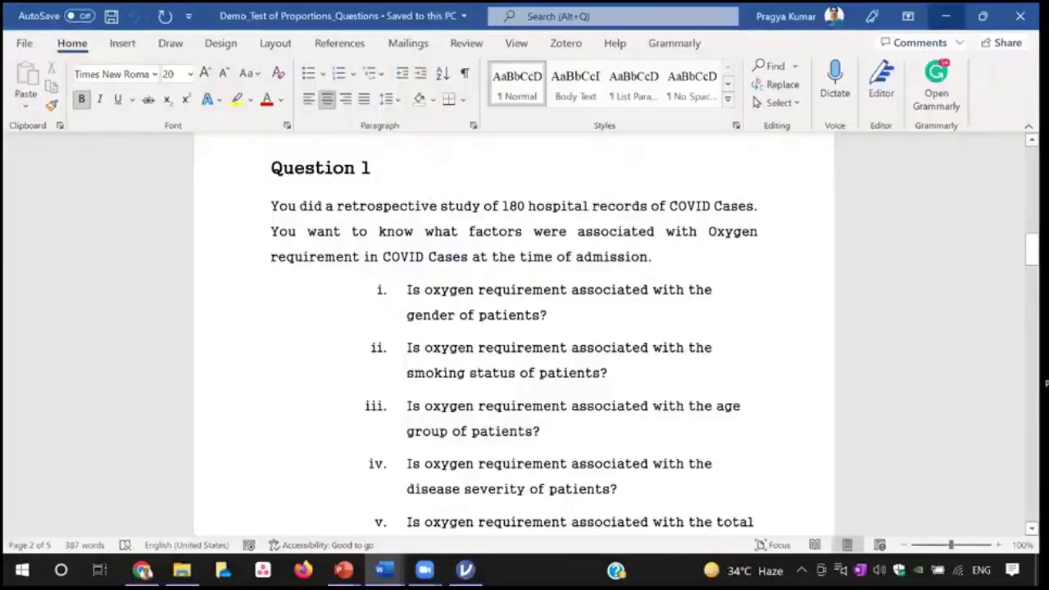
key(alt+Tab)
mouse_move(384, 569)
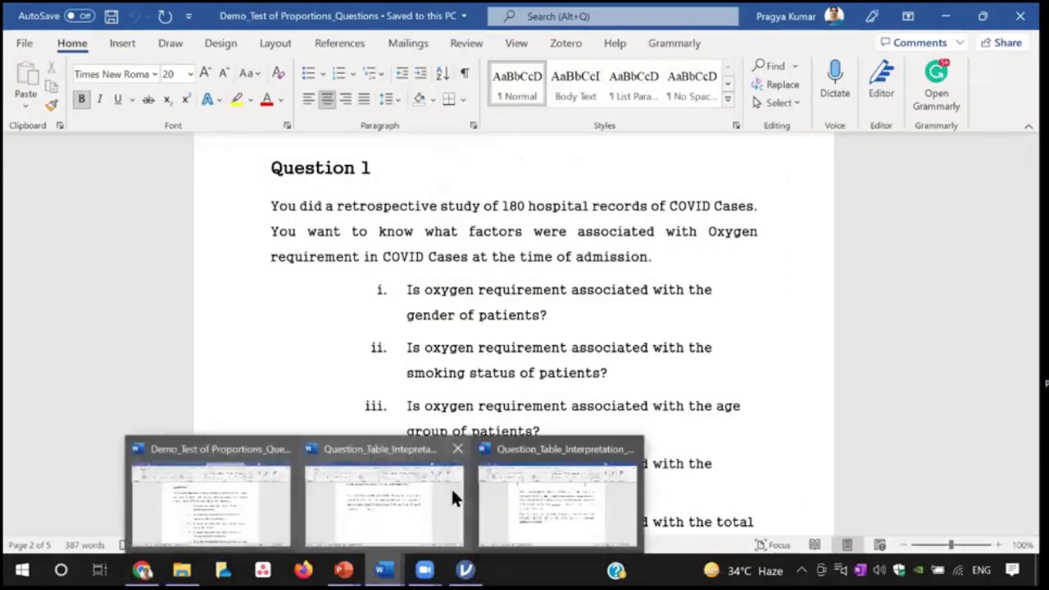
click(456, 489)
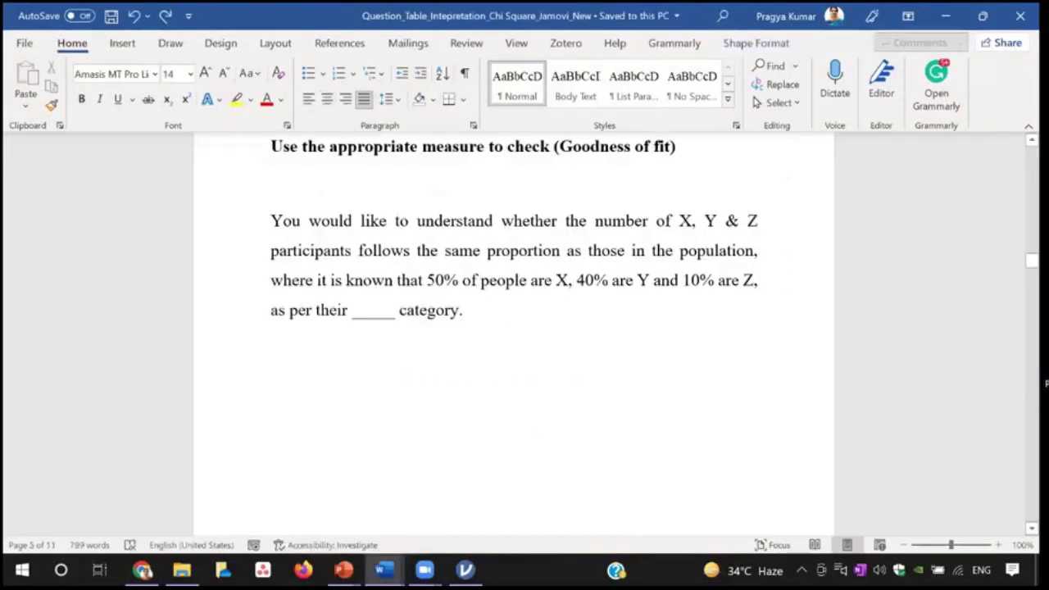
Review the document's "Association between IV and DV" table template and the interpretation text for the chi-square test.
drag(1030, 260, 1030, 229)
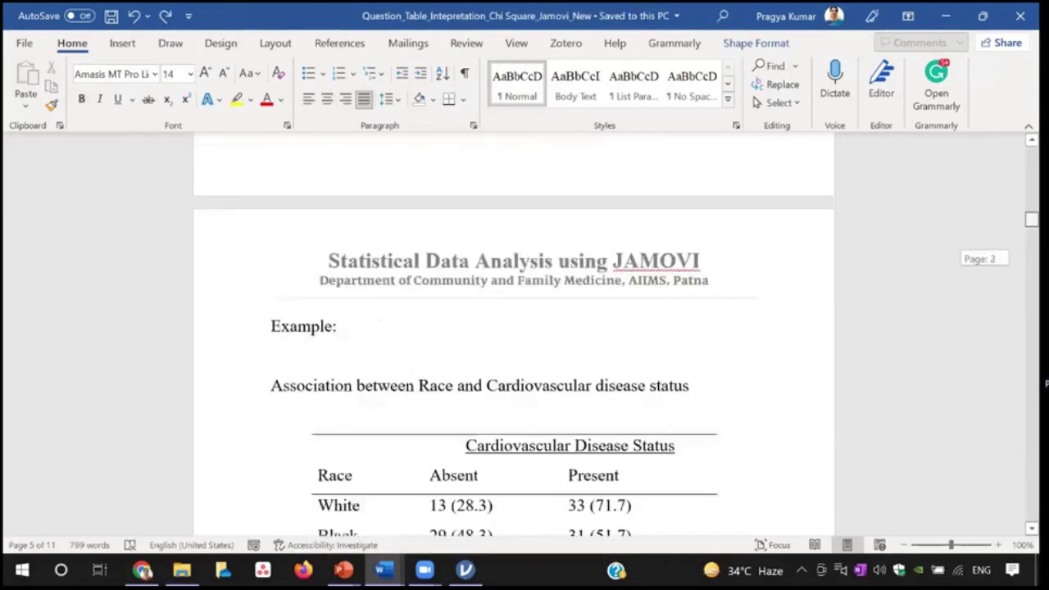
scroll(513, 327, up, 15)
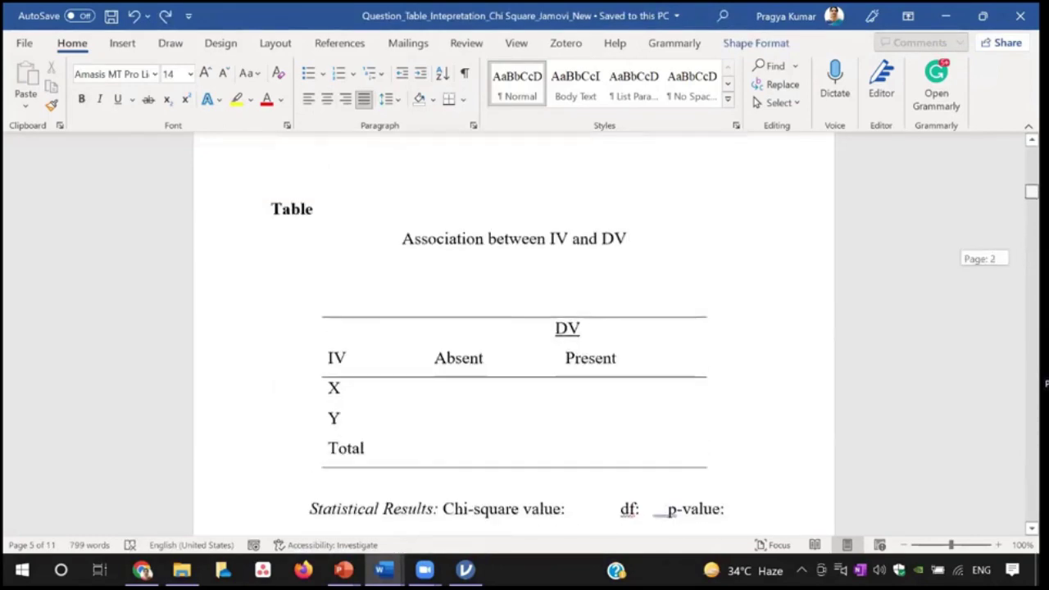
scroll(514, 328, up, 5)
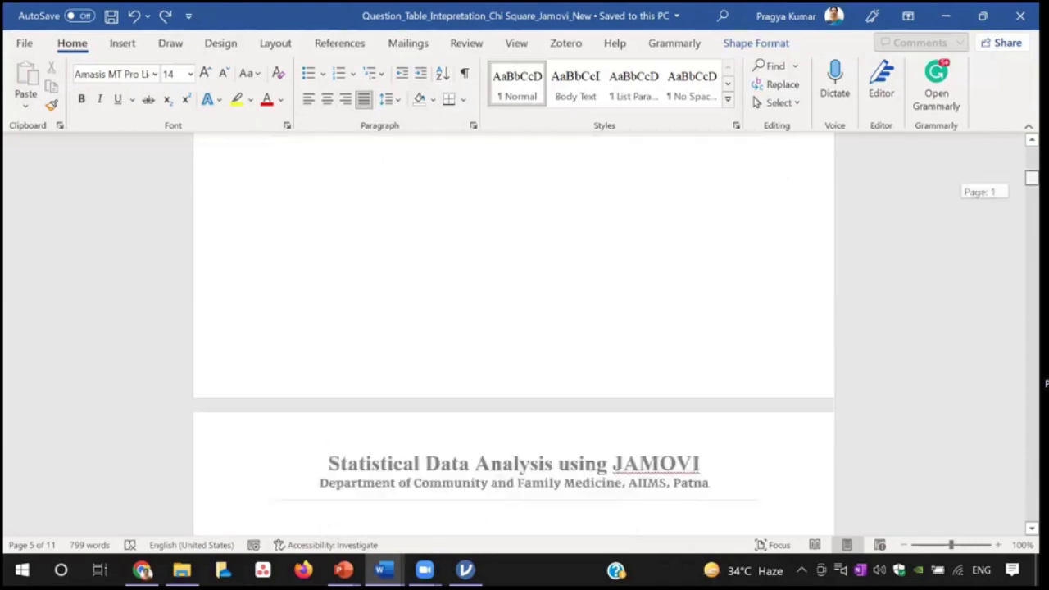
scroll(514, 327, up, 10)
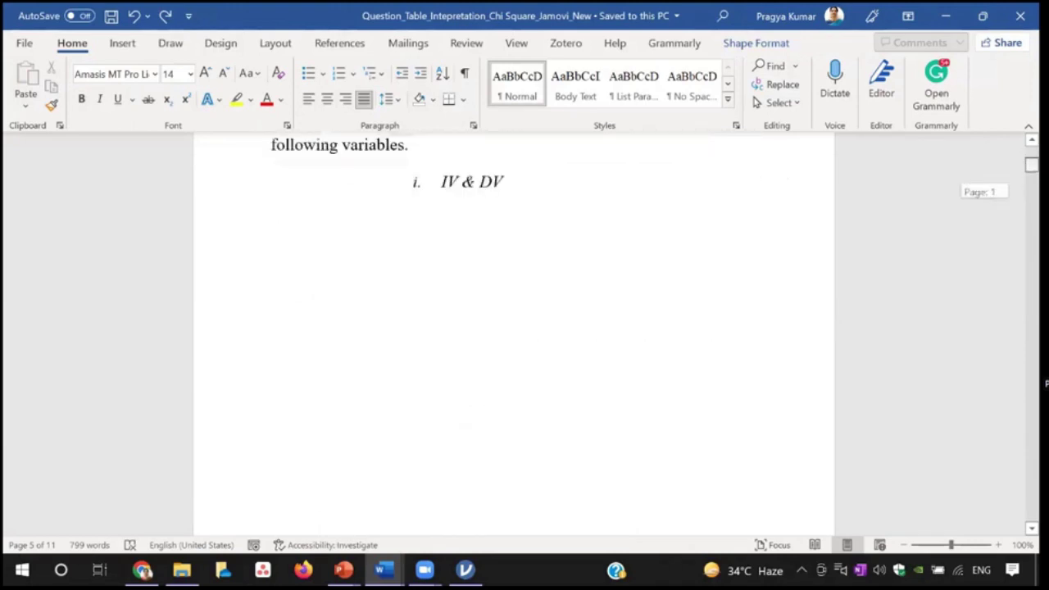
scroll(762, 163, down, 15)
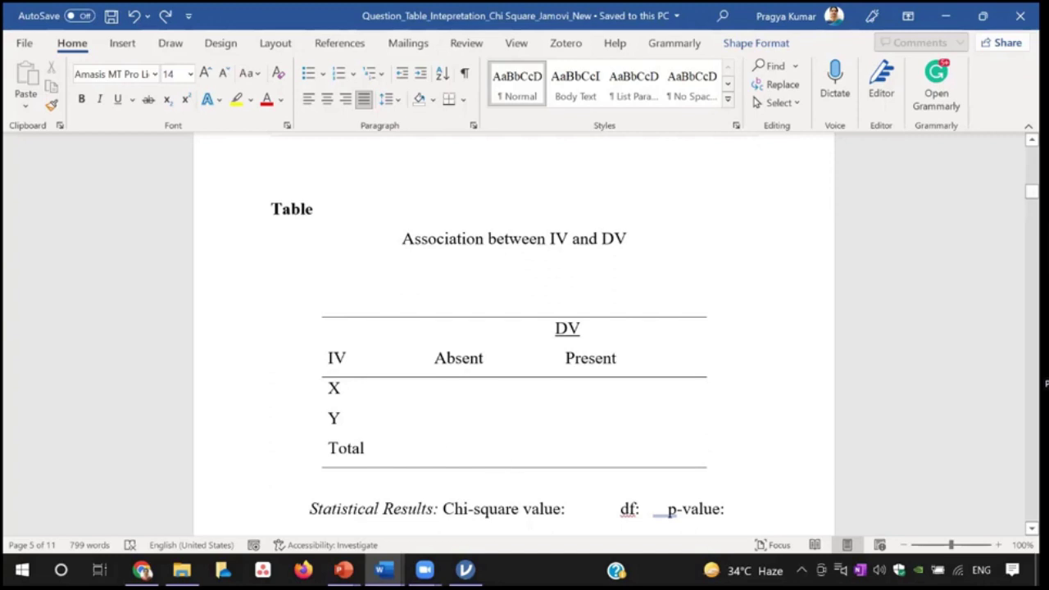
scroll(514, 336, down, 5)
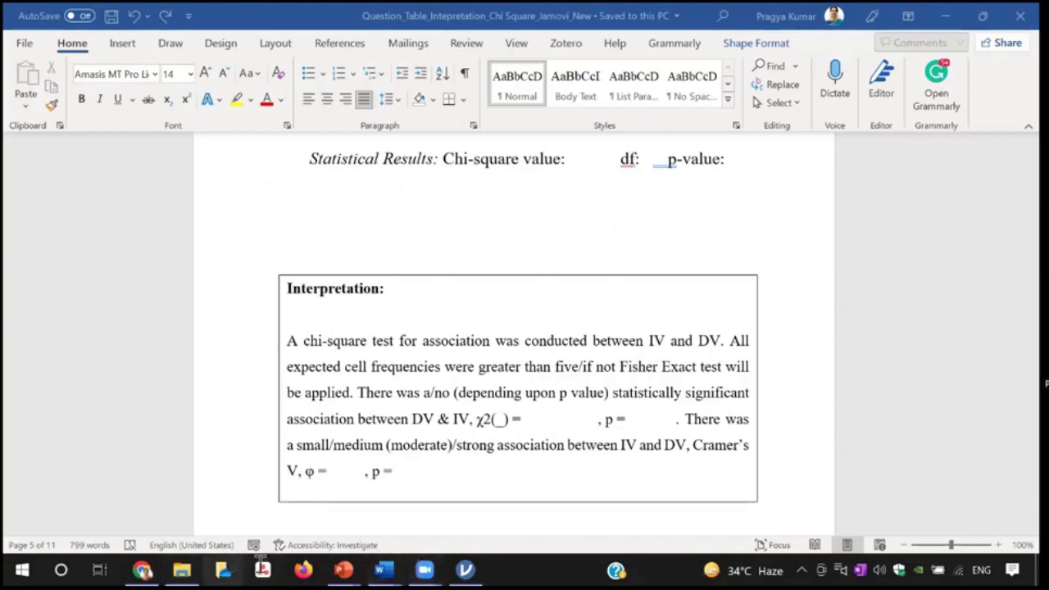
Switch back to the Demo_Test of Proportion file in jamovi and reopen the Age Group contingency table's options.
mouse_move(466, 569)
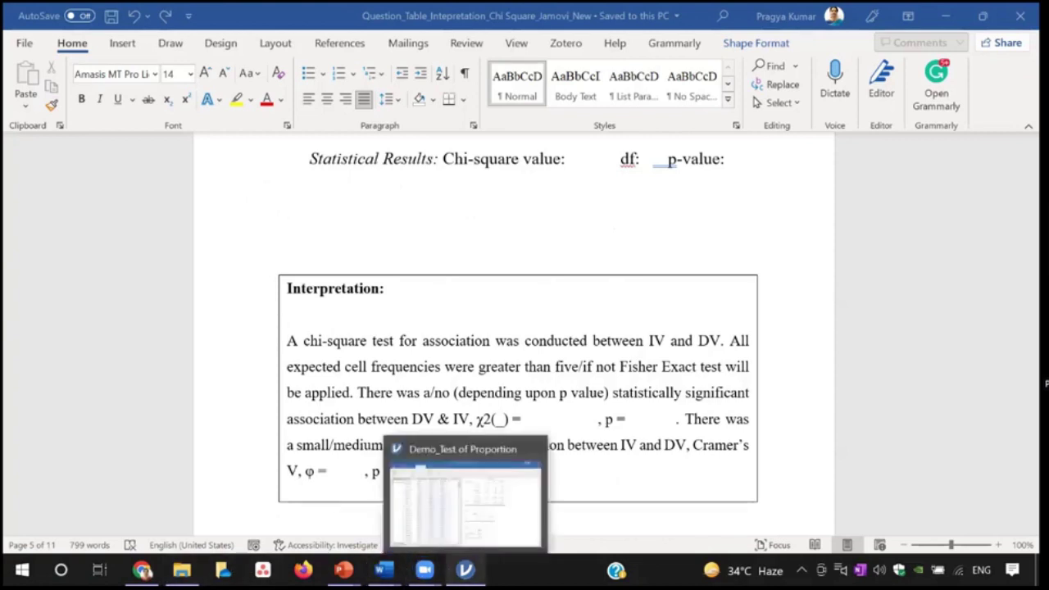
click(487, 512)
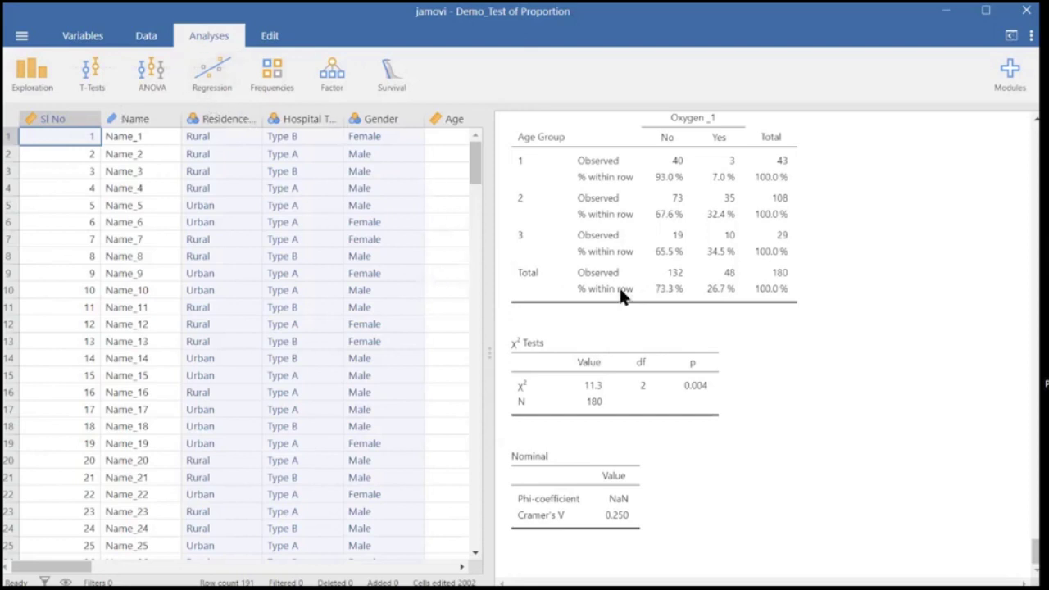
click(717, 275)
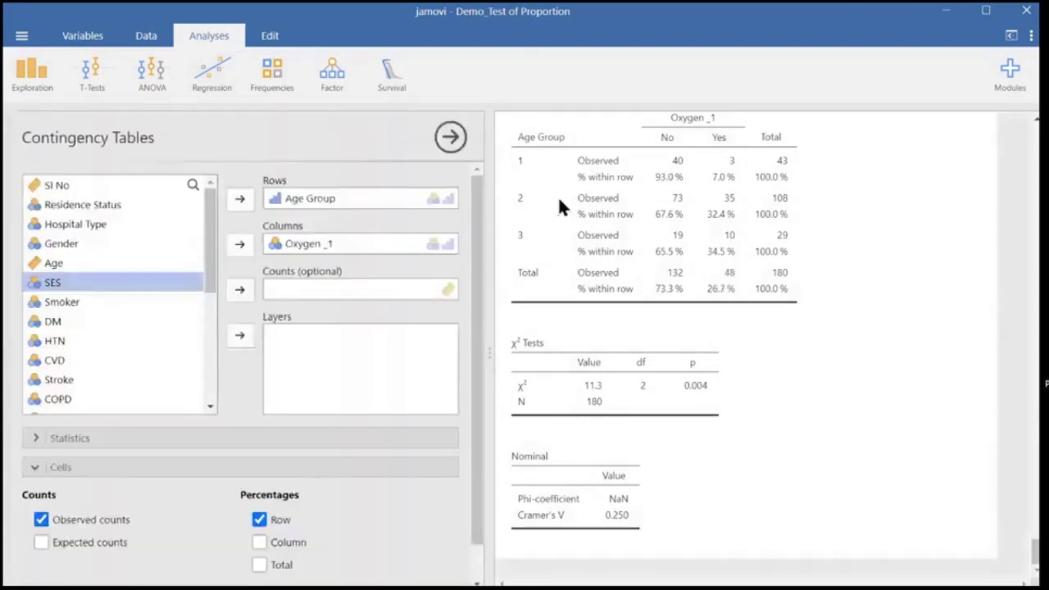
Replace Age Group with Total no of Comorb - Transform 2 as the row variable of the contingency table.
click(319, 197)
click(239, 199)
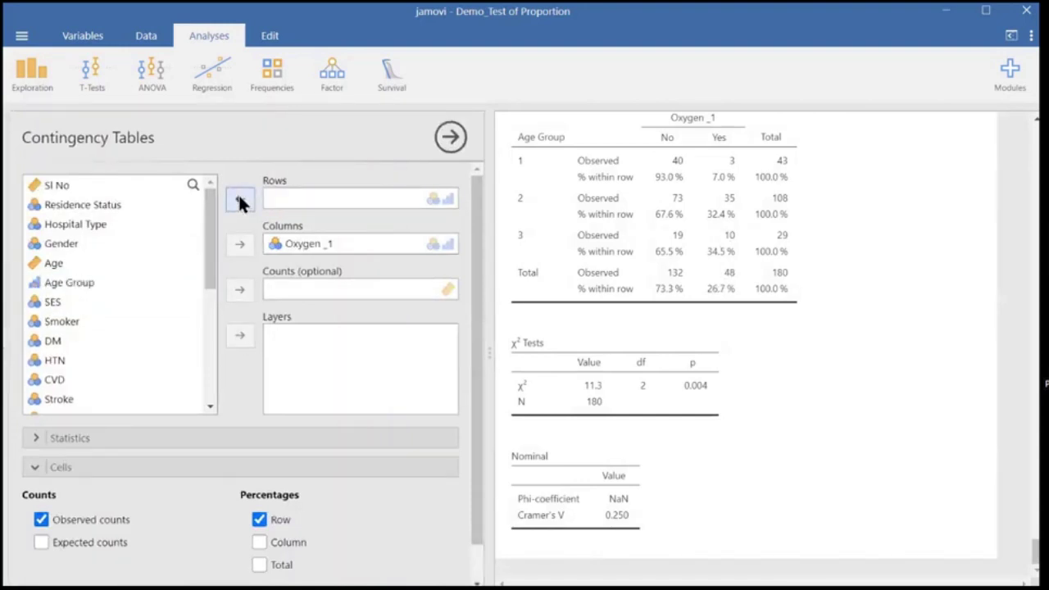
drag(212, 258, 204, 330)
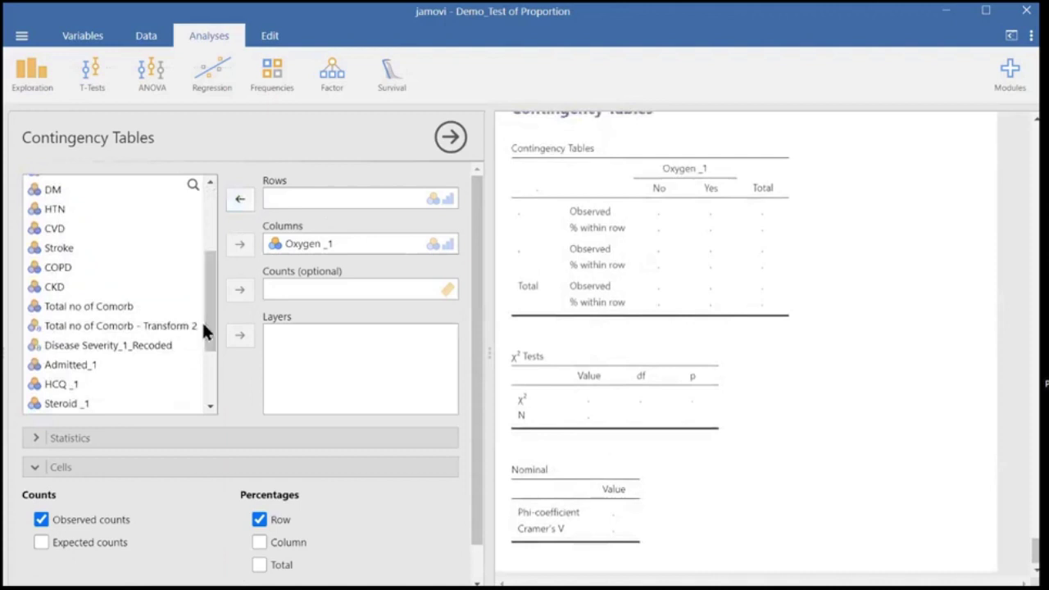
click(125, 324)
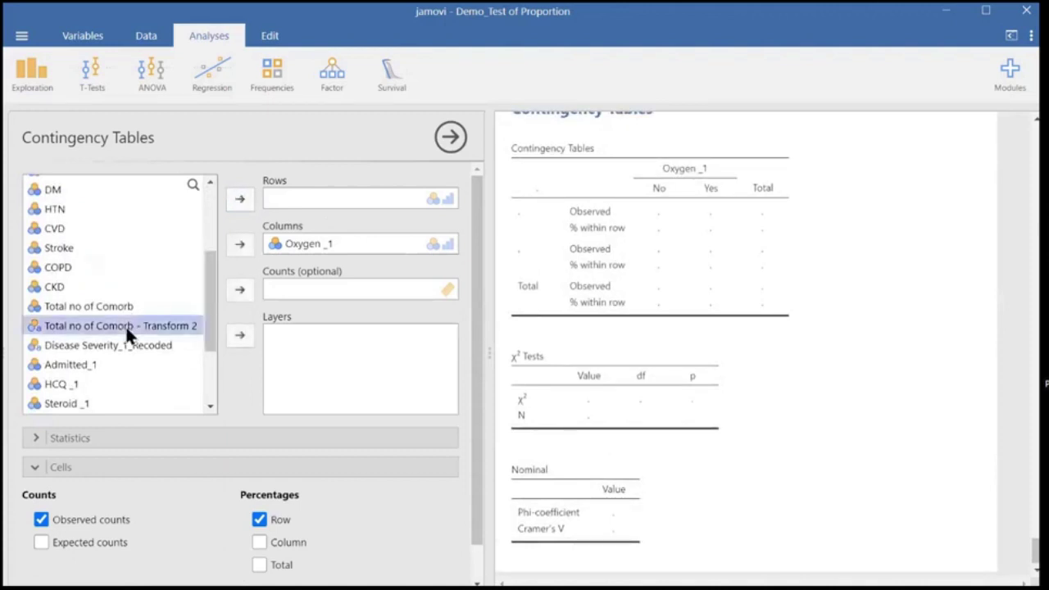
click(239, 200)
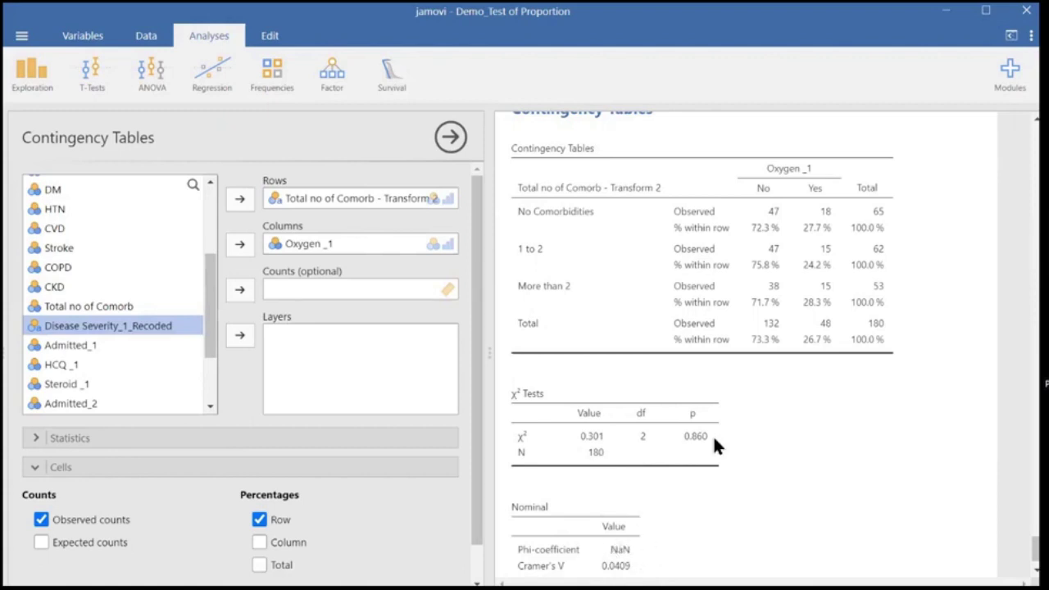
Replace Total no of Comorb - Transform 2 with Disease Severity_1_Recoded as the contingency table's row variable.
click(313, 199)
click(237, 196)
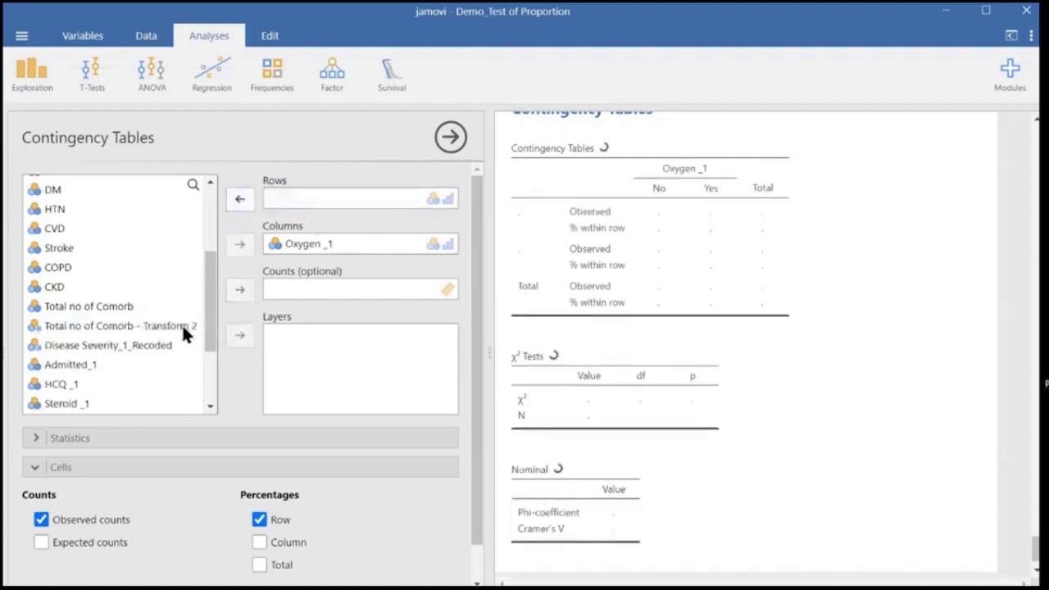
click(154, 345)
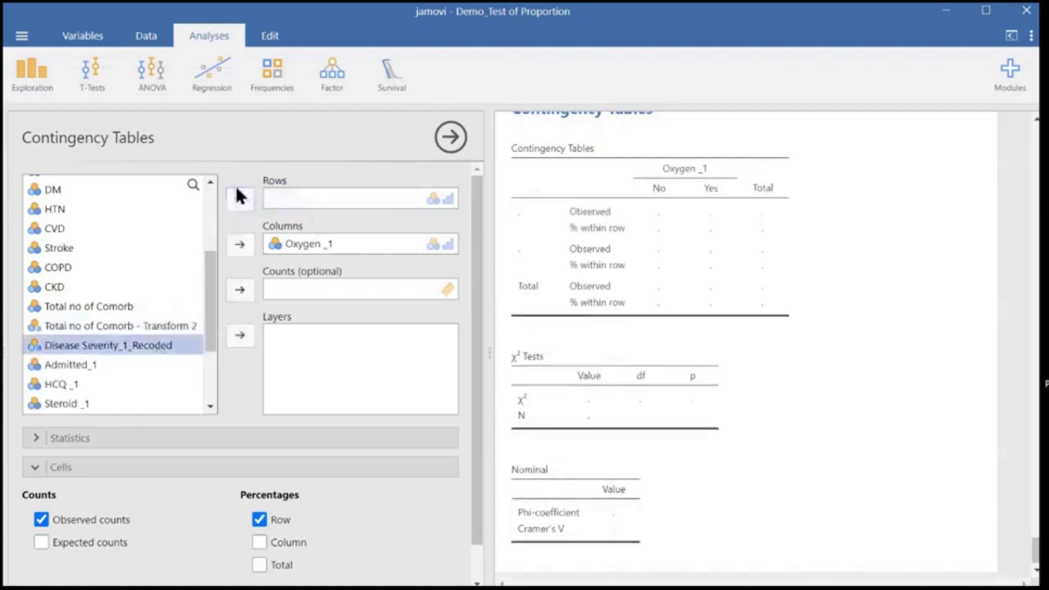
click(238, 199)
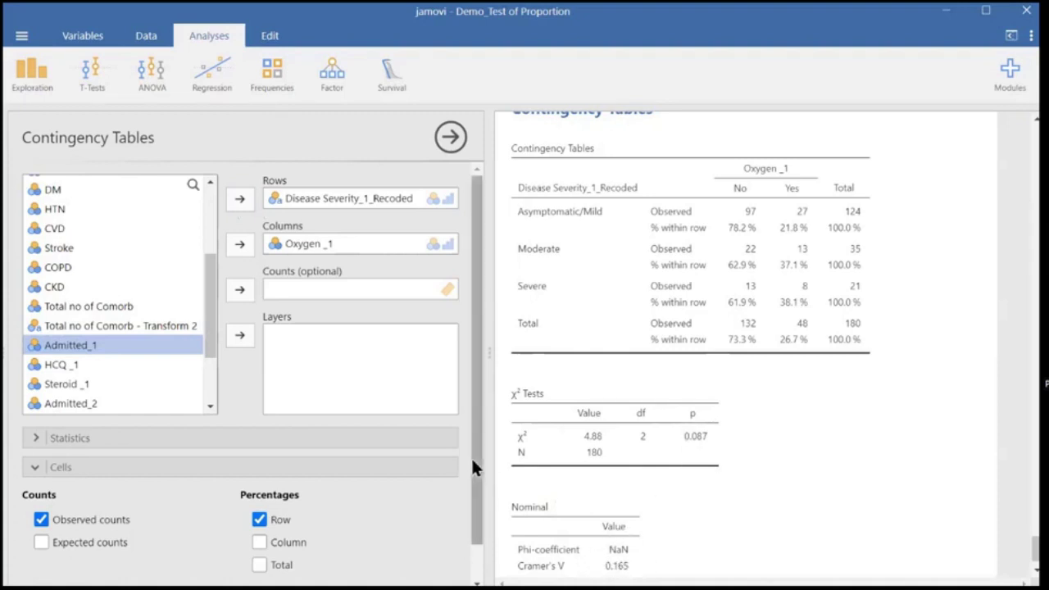
Show expected counts in the Disease Severity_1_Recoded by Oxygen _1 contingency table and examine those in the Severe row.
click(37, 435)
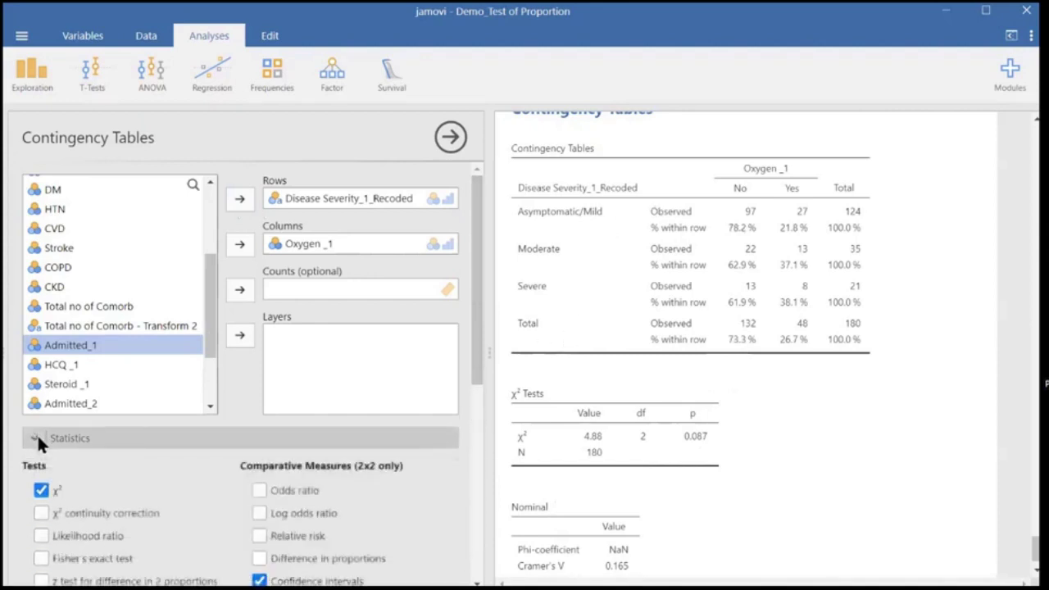
scroll(456, 467, down, 5)
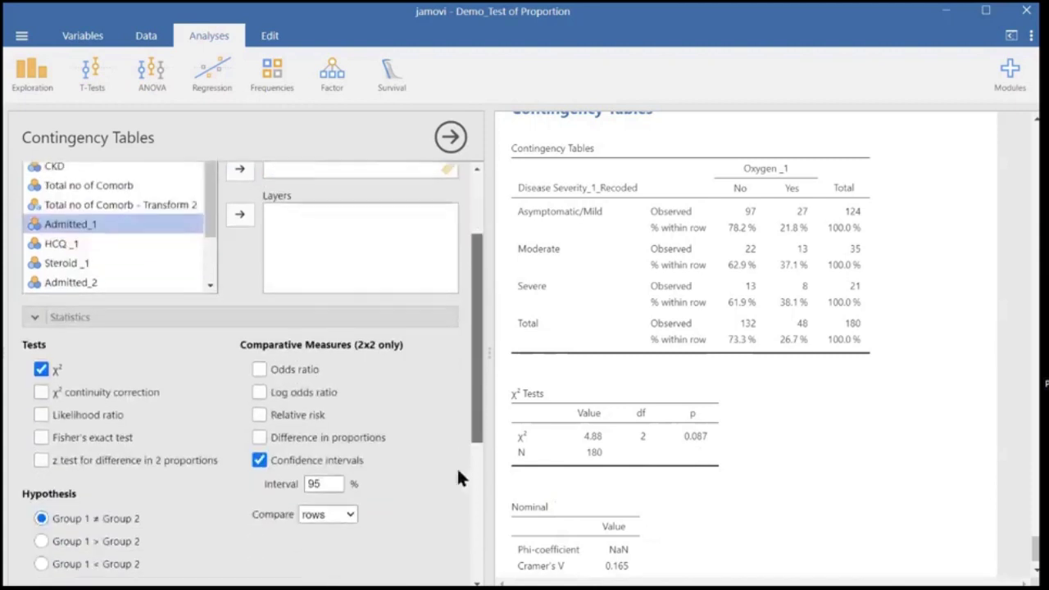
scroll(456, 533, down, 1)
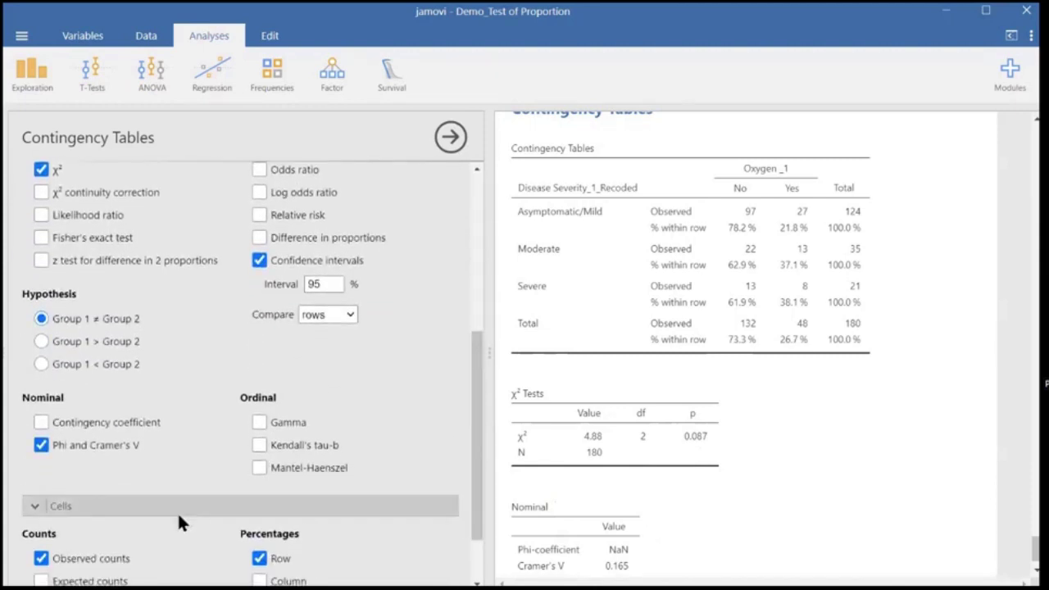
click(42, 579)
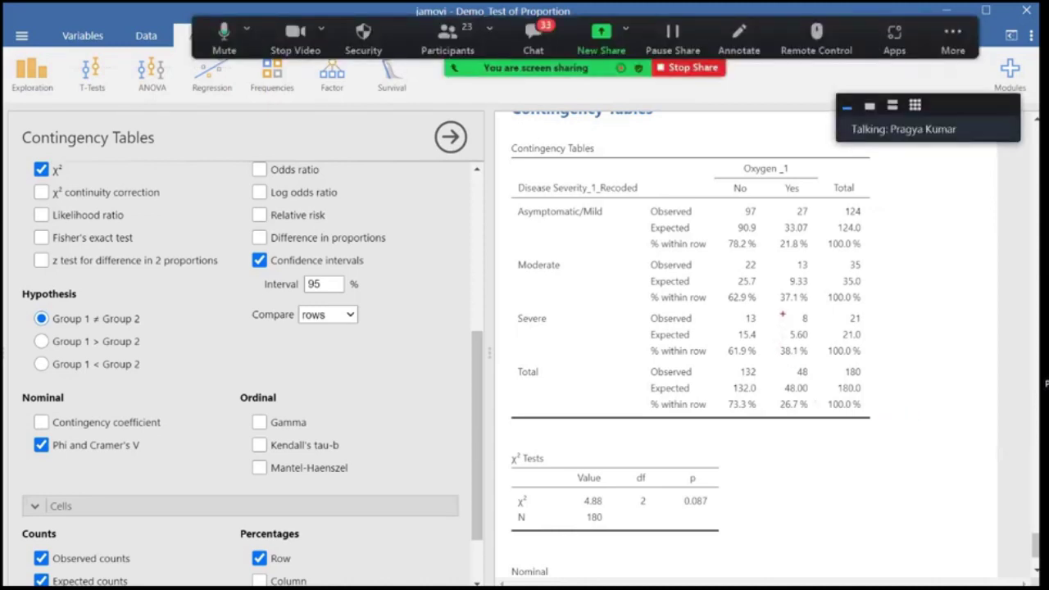
drag(782, 312, 822, 345)
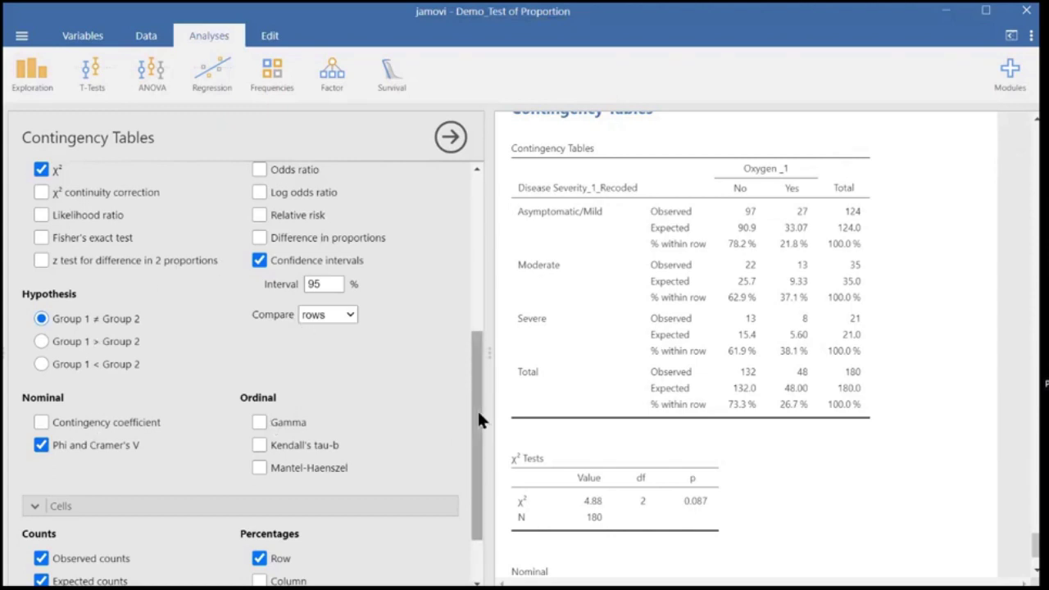
drag(477, 409, 472, 219)
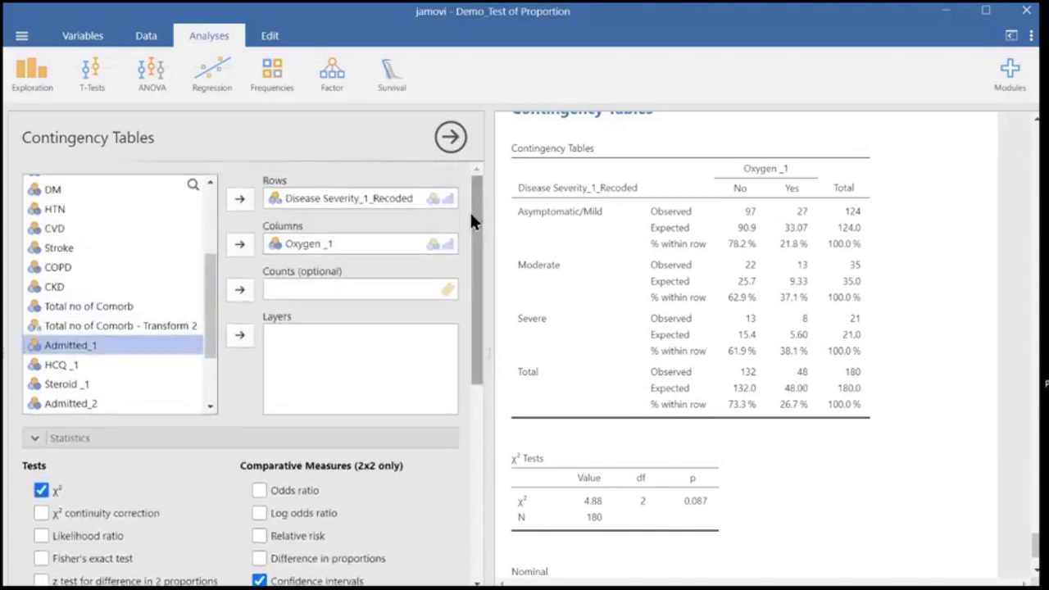